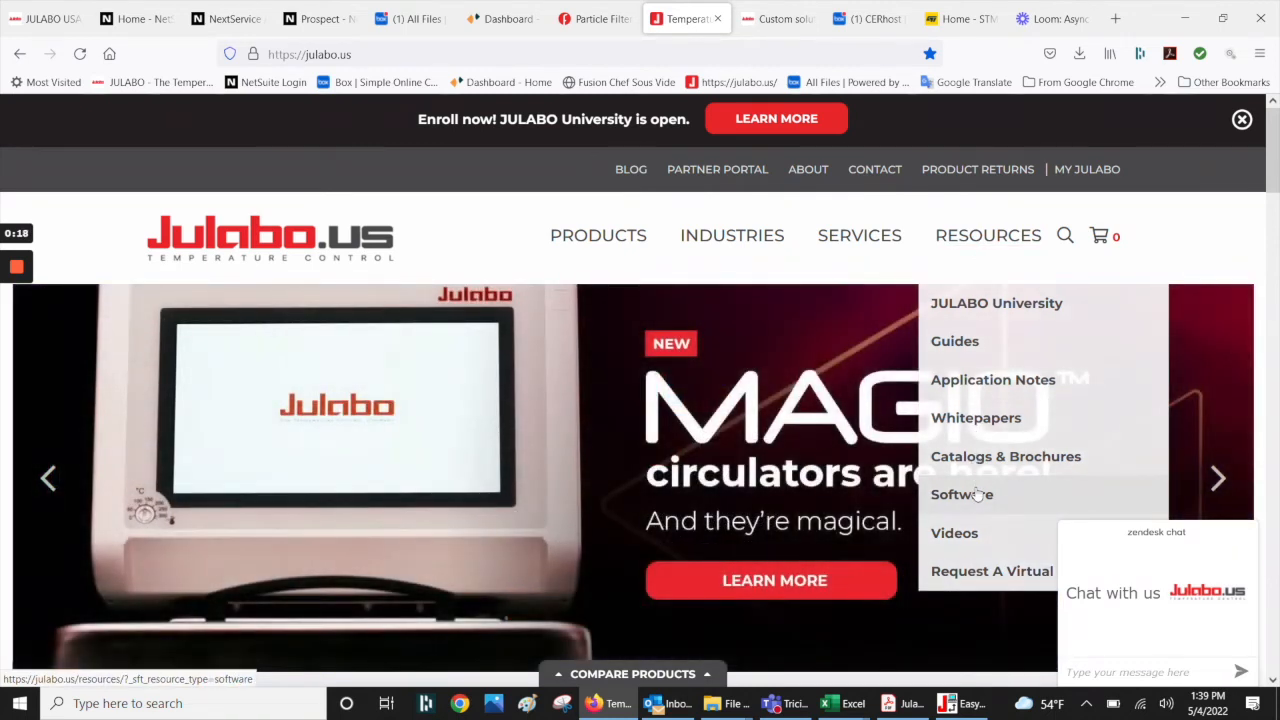
Step: Open the Software resources on the JULABO website and look through the available downloads, including EasyTEMP Control Software
left_click(975, 494)
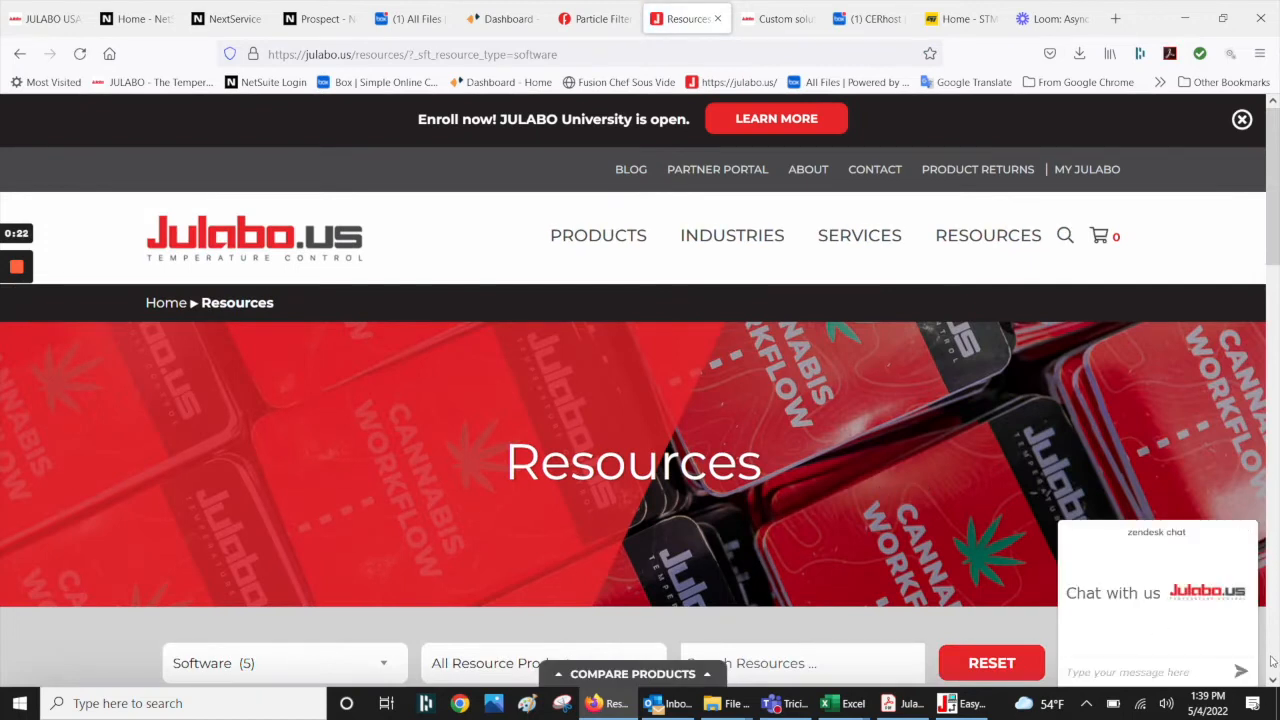
scroll(1270, 680, "down", 4)
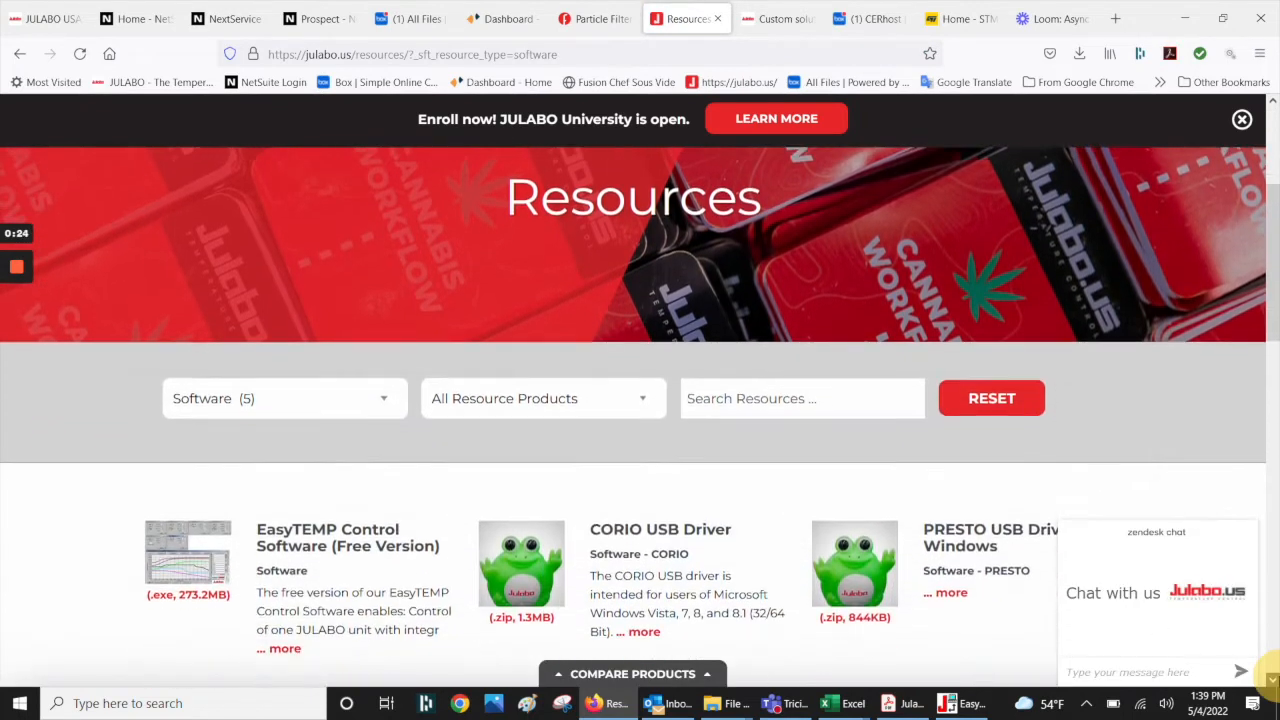
scroll(1270, 678, "down", 1)
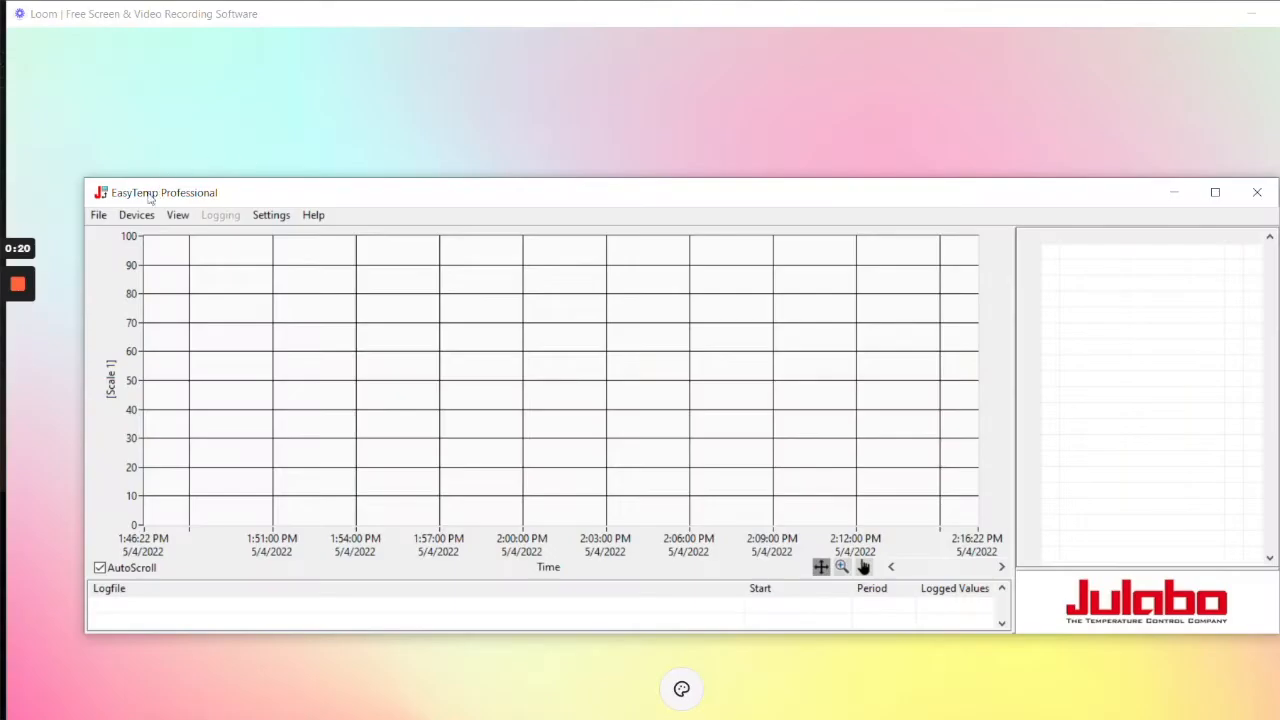
Step: Switch to EasyTemp Professional, open the device configuration and start adding a device
left_click(131, 216)
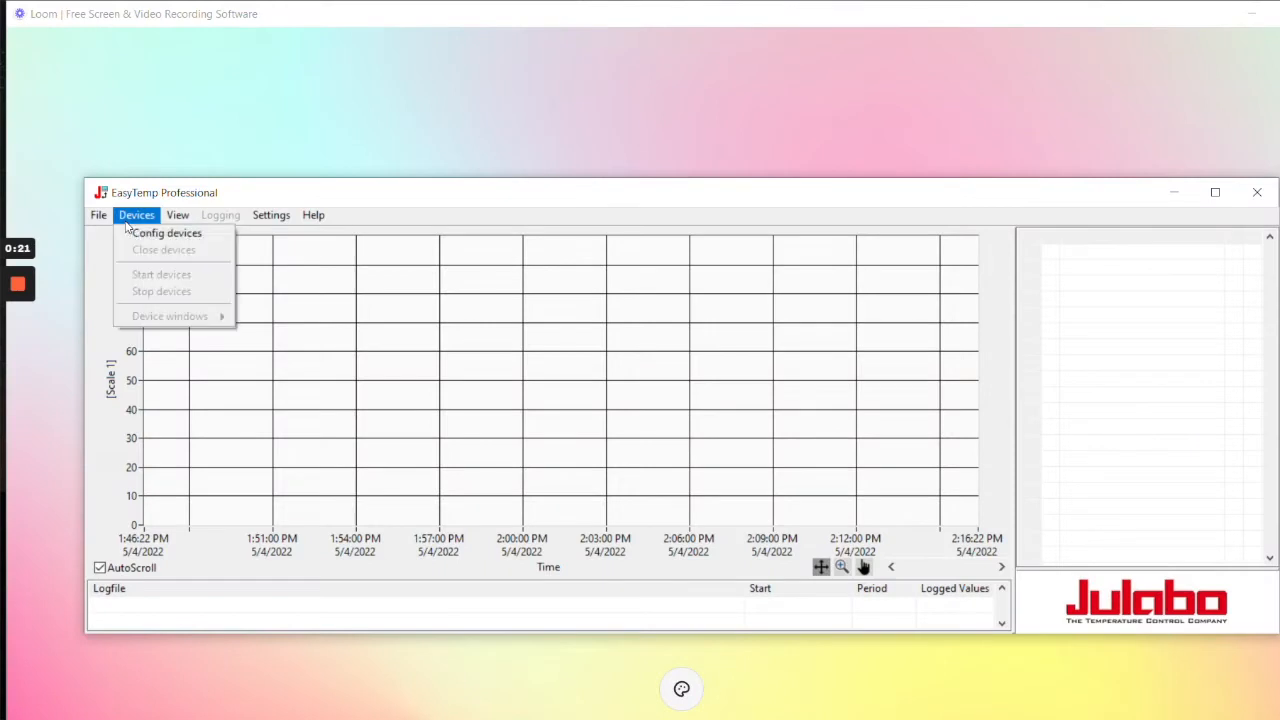
left_click(175, 240)
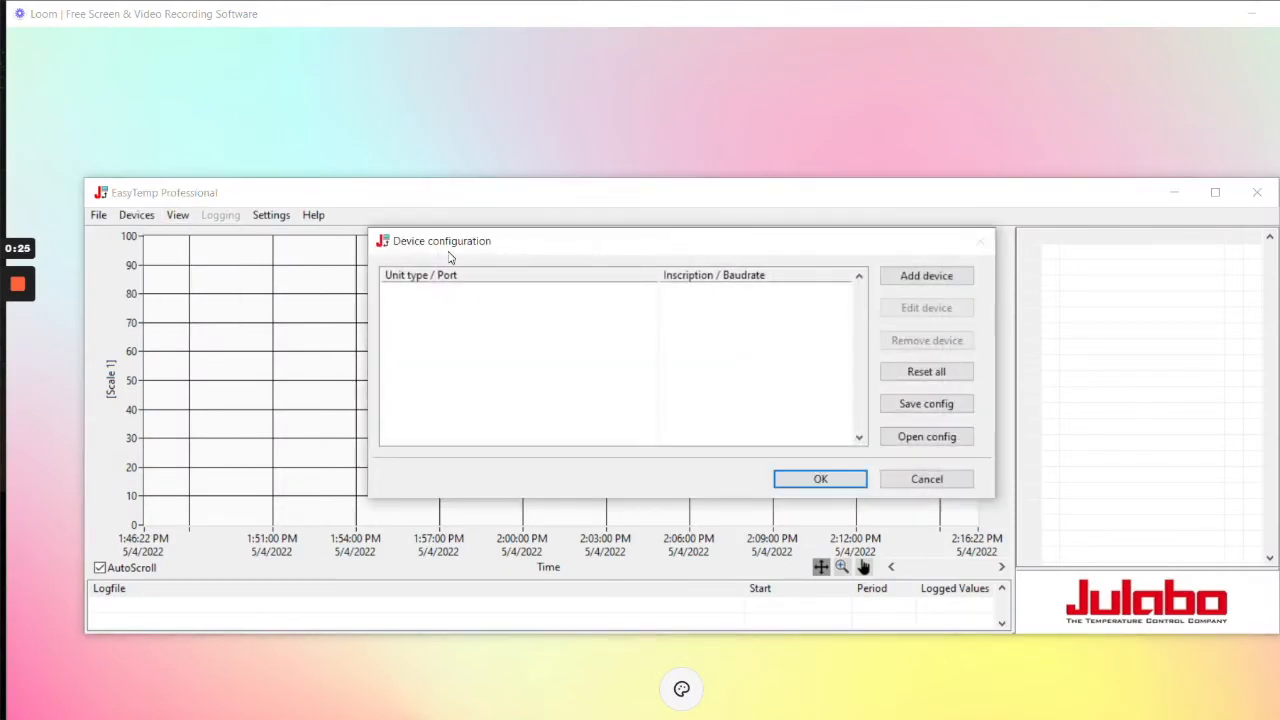
left_click(919, 279)
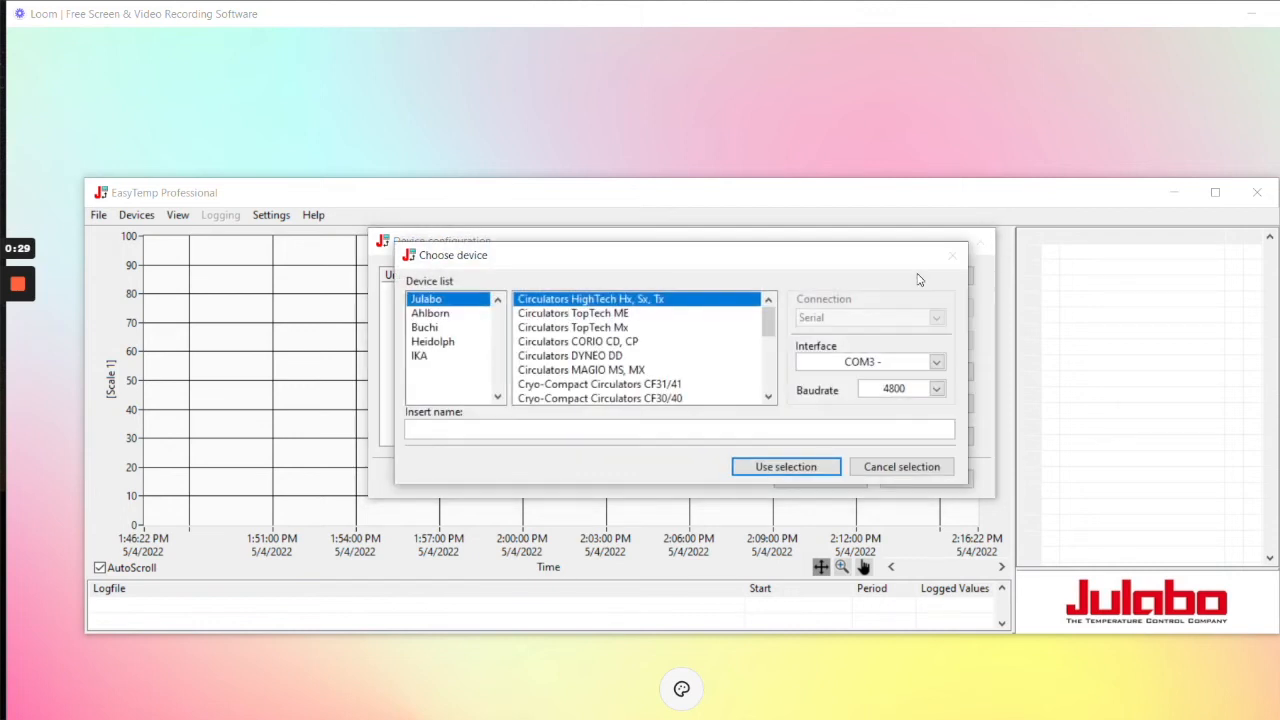
Step: Review the device models offered for Ahlborn, Buchi, Heidolph and IKA, and return to the Julabo list
left_click(447, 317)
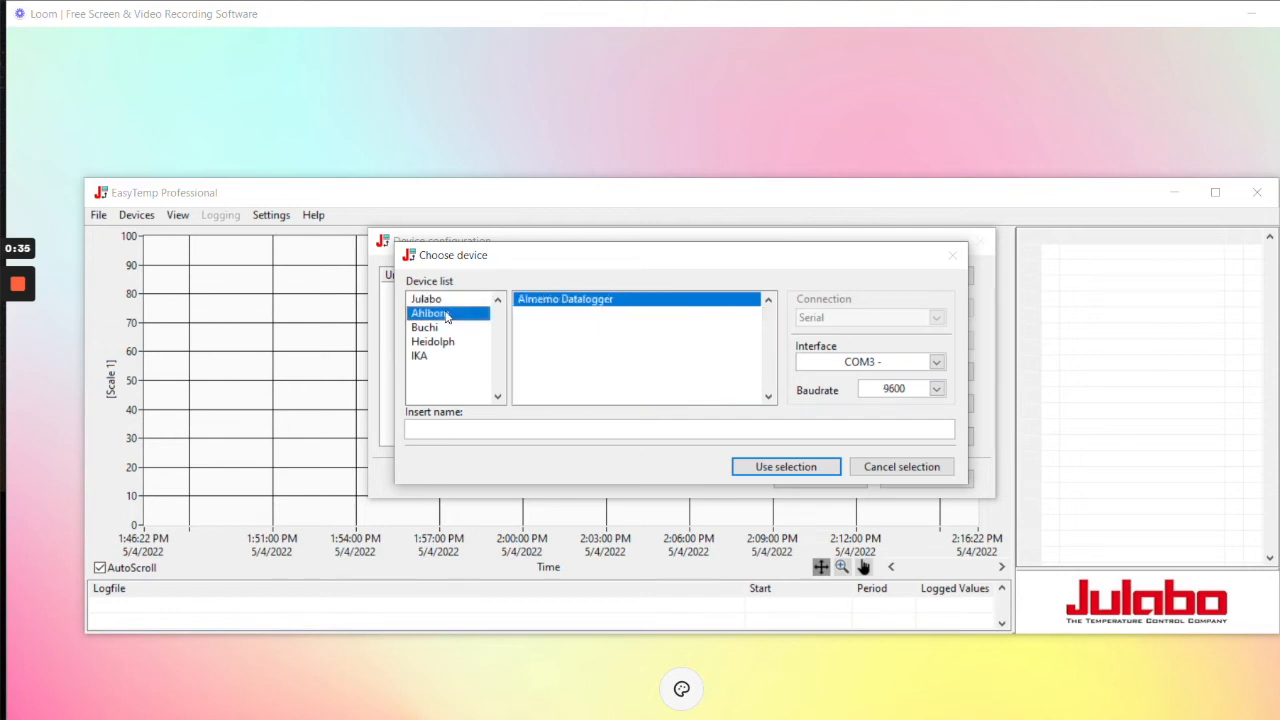
left_click(448, 331)
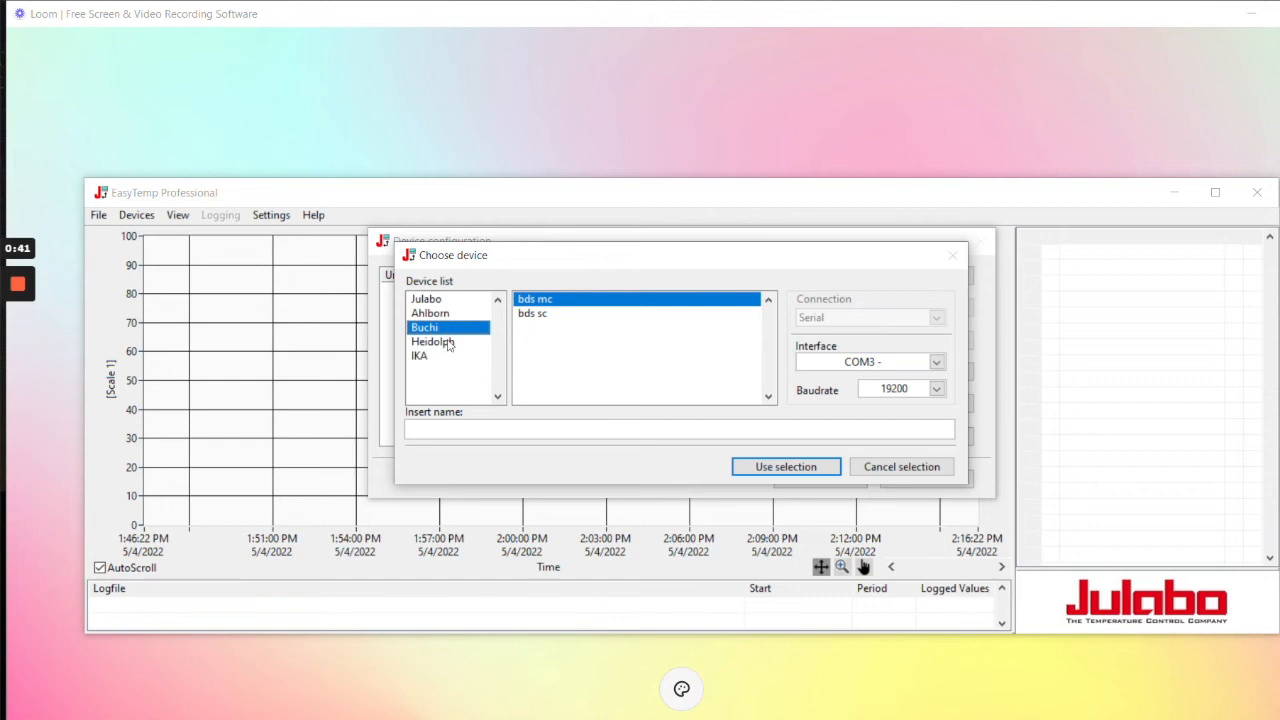
left_click(449, 346)
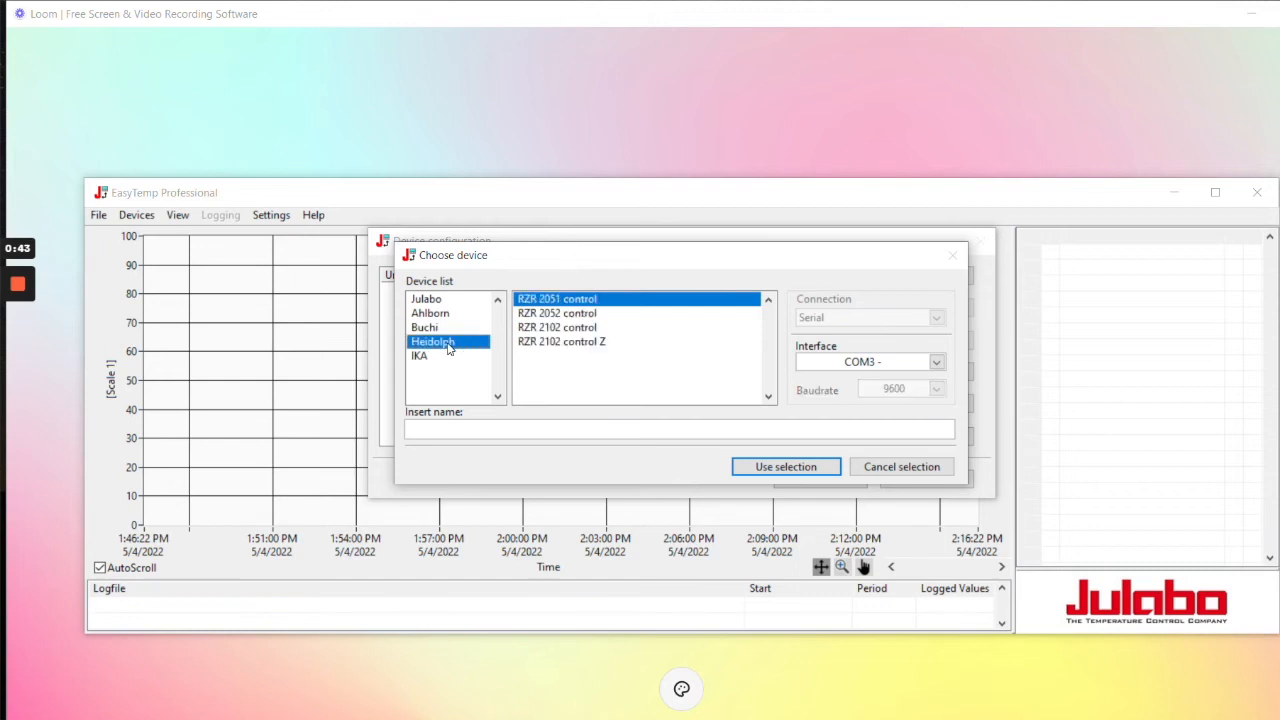
left_click(446, 357)
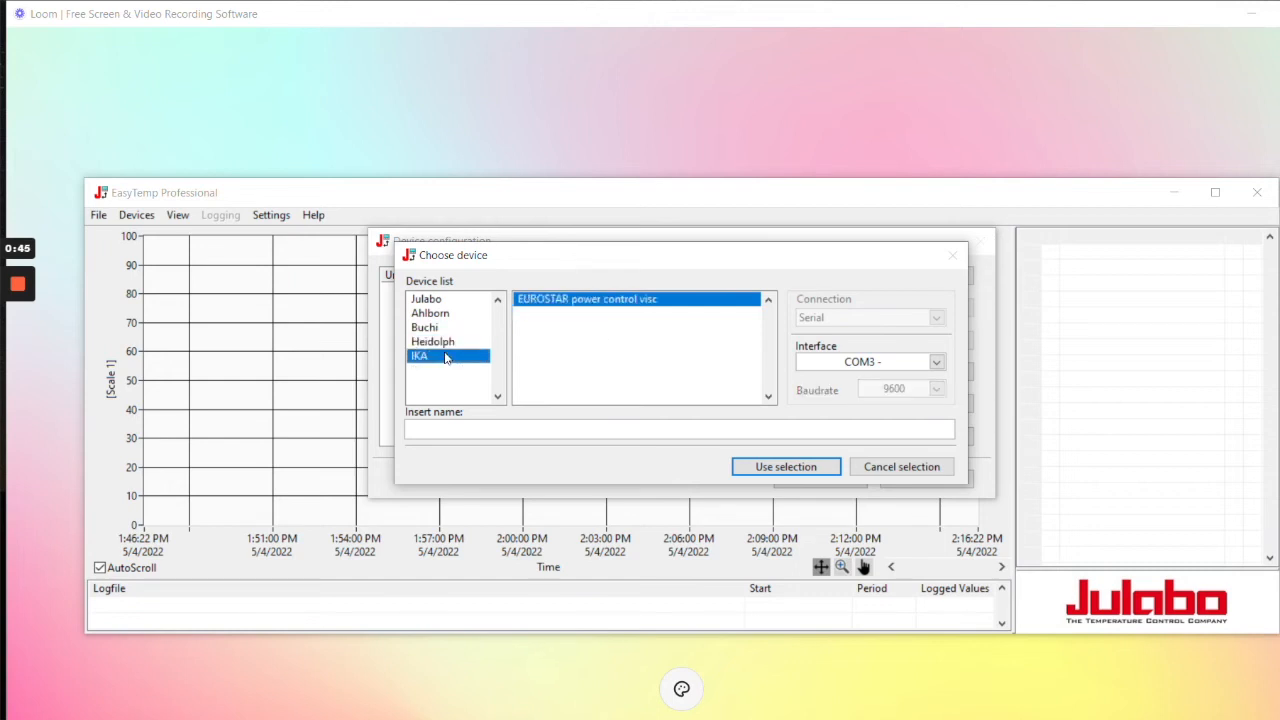
left_click(450, 303)
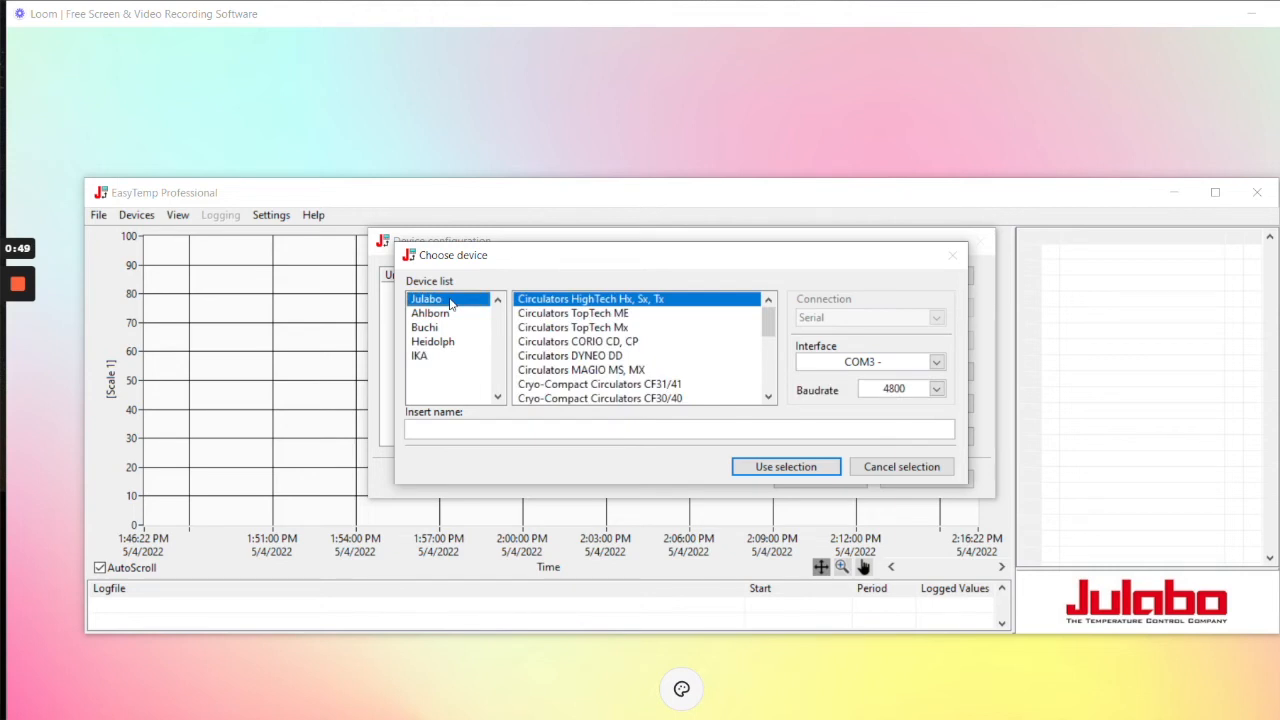
Step: Add the Julabo Circulators MAGIO MS, MX over Ethernet with its IP address and port 5050, named Magio MS-BC4
left_click(769, 397)
left_click(769, 397)
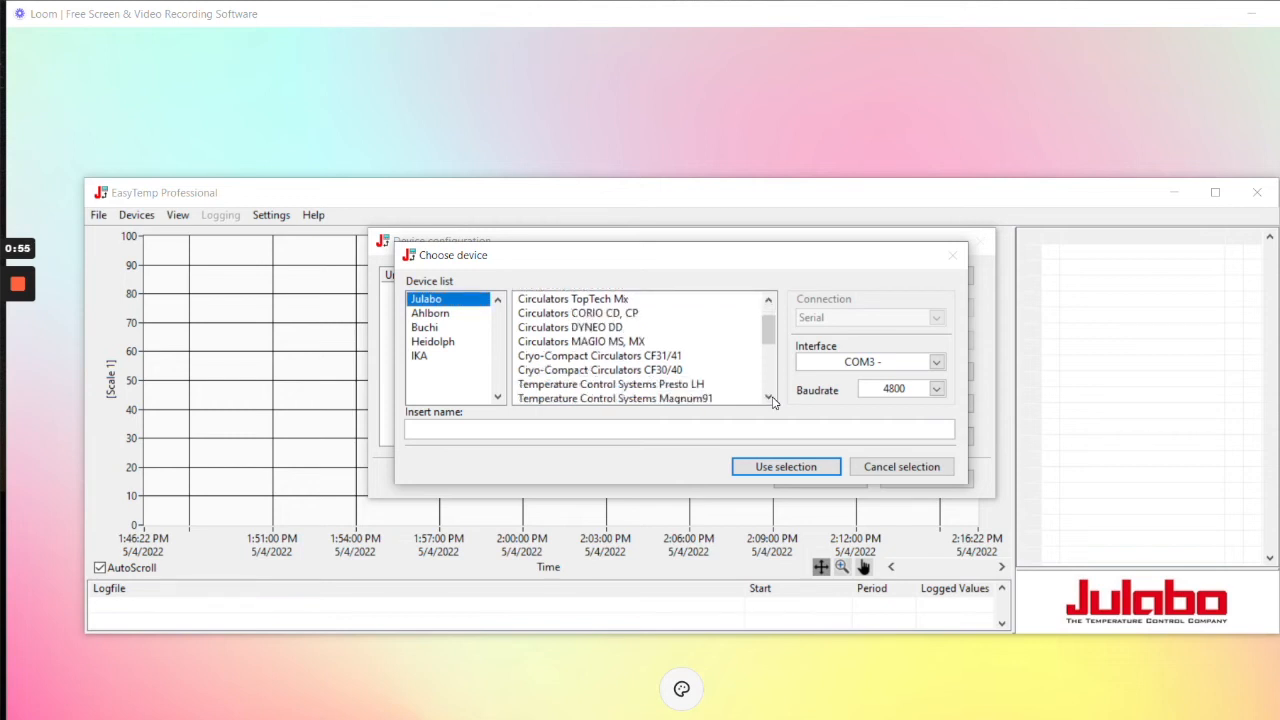
left_click(624, 345)
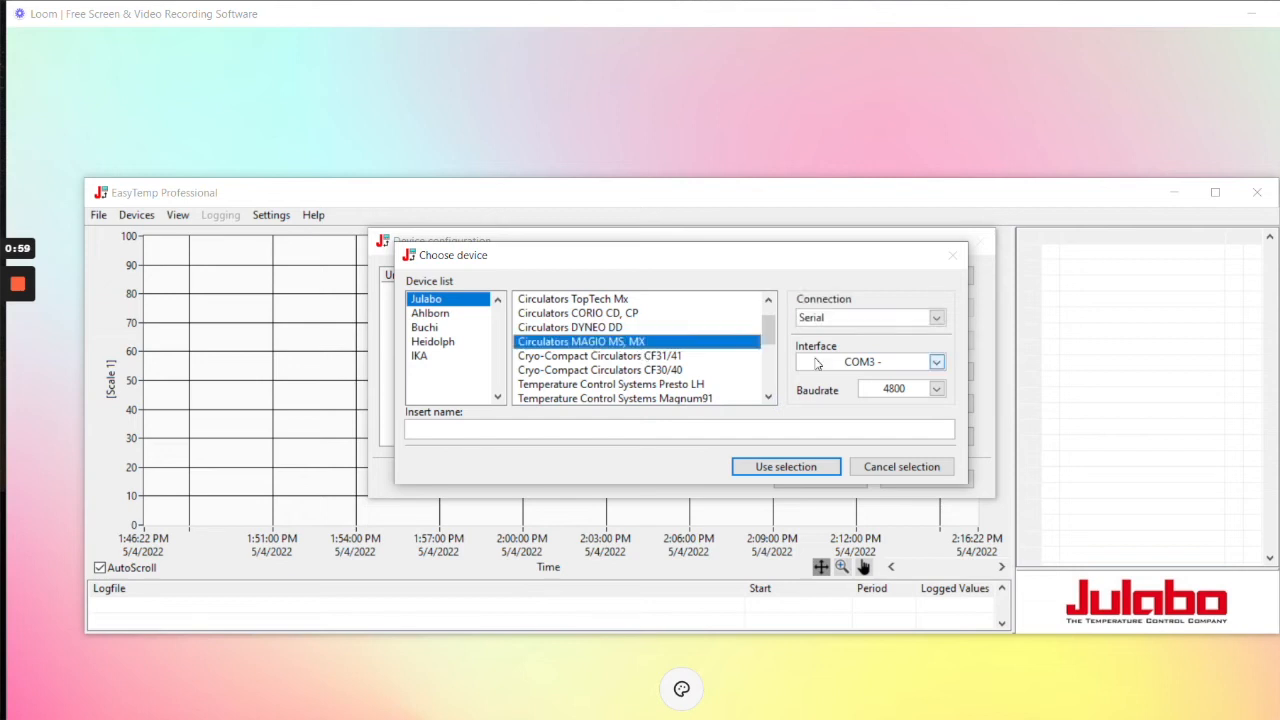
left_click(937, 318)
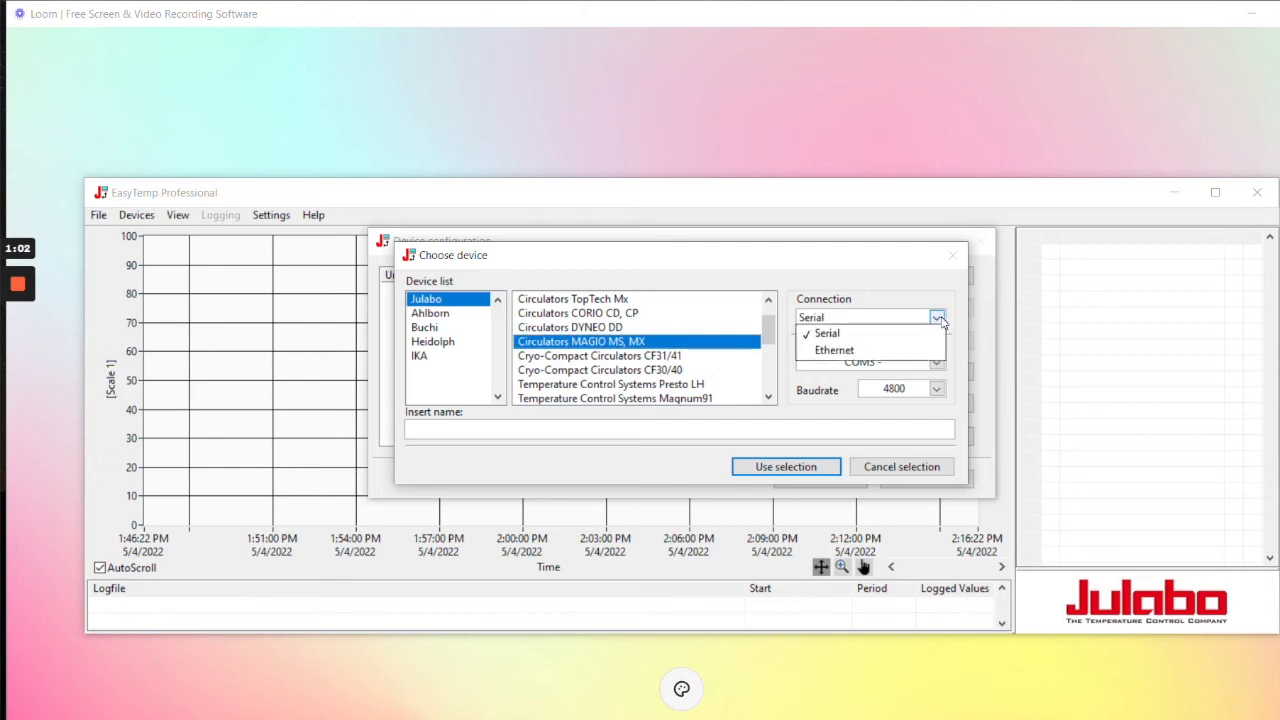
left_click(881, 352)
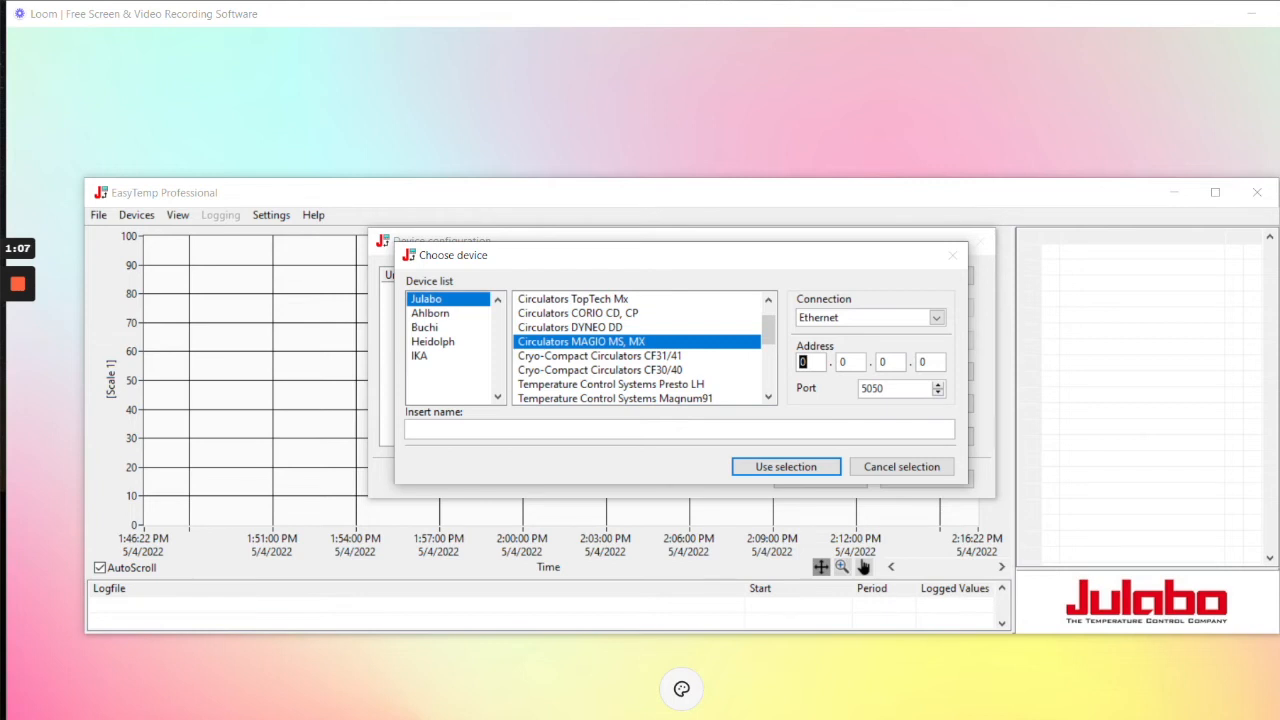
type("193")
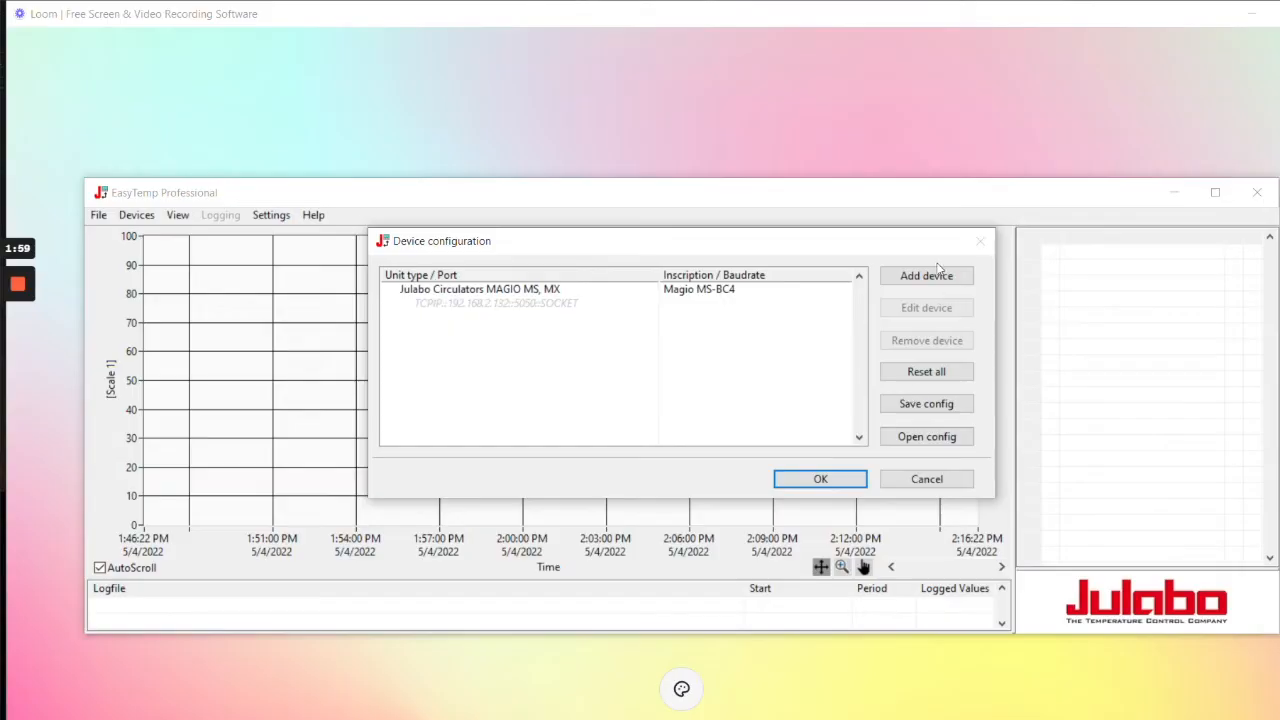
Step: Add the Julabo Circulators DYNEO DD on serial interface COM3 at 4800 baud, named Dyneo DD-BC4
left_click(936, 276)
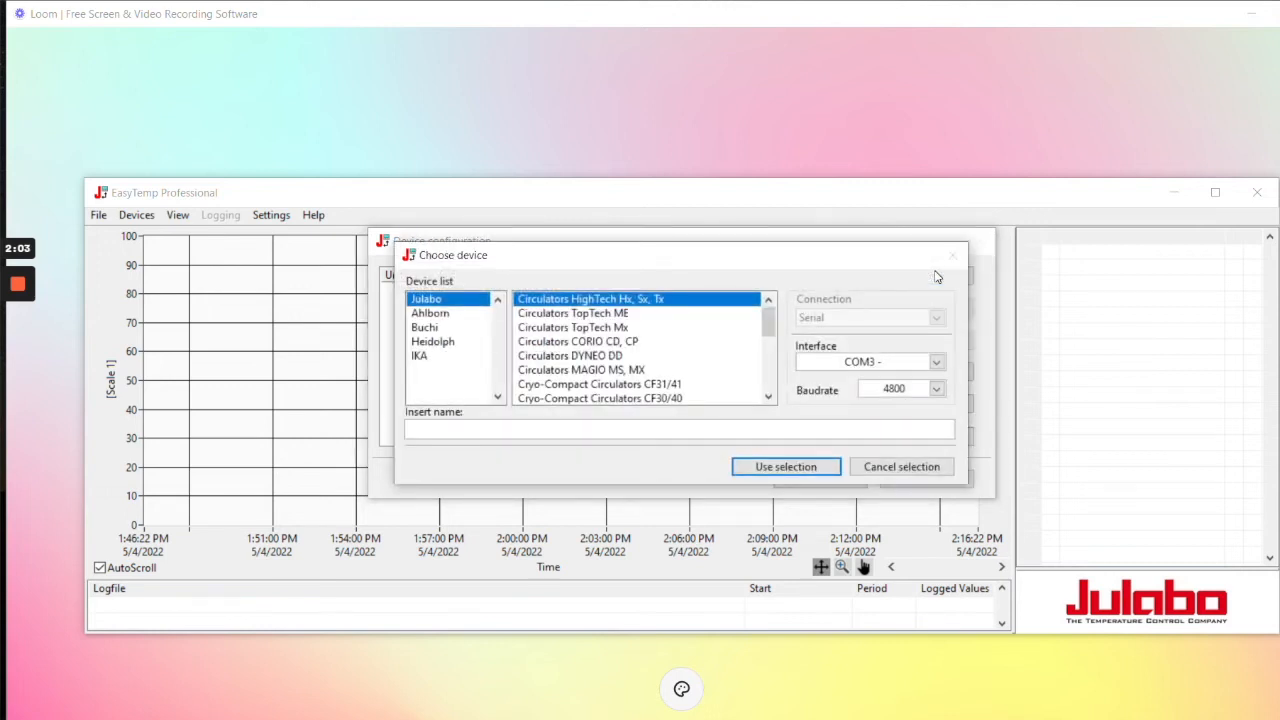
left_click(575, 357)
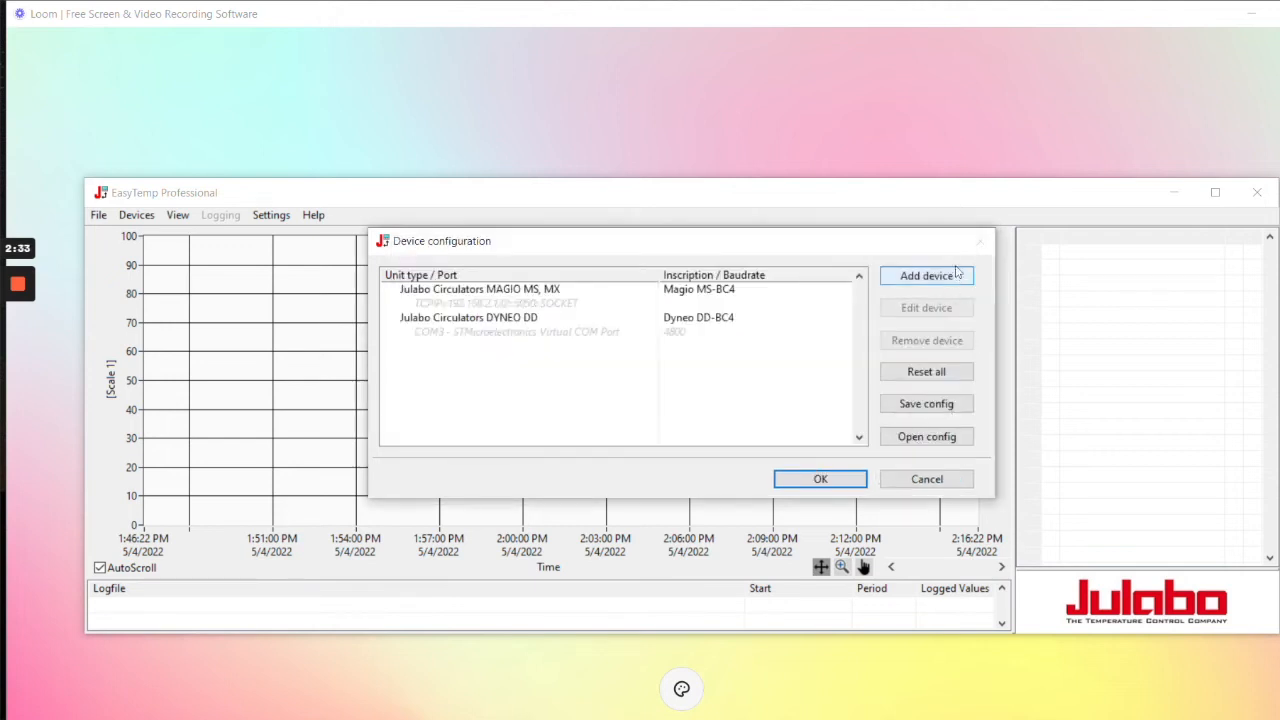
Step: Add the Temperature Control Systems PRESTO NEW GENERATION over Ethernet at 192.168.2.193, port 5050, named Presto W80, and accept the device configuration
left_click(938, 285)
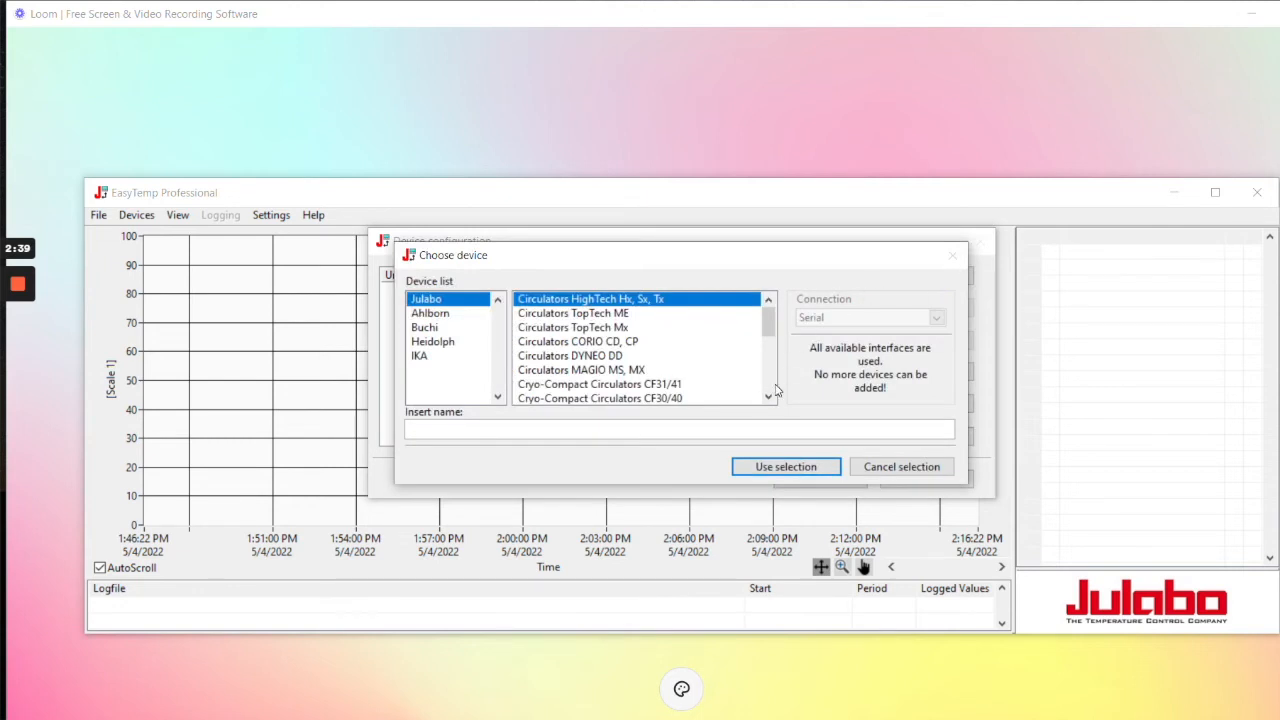
scroll(776, 390, "down", 5)
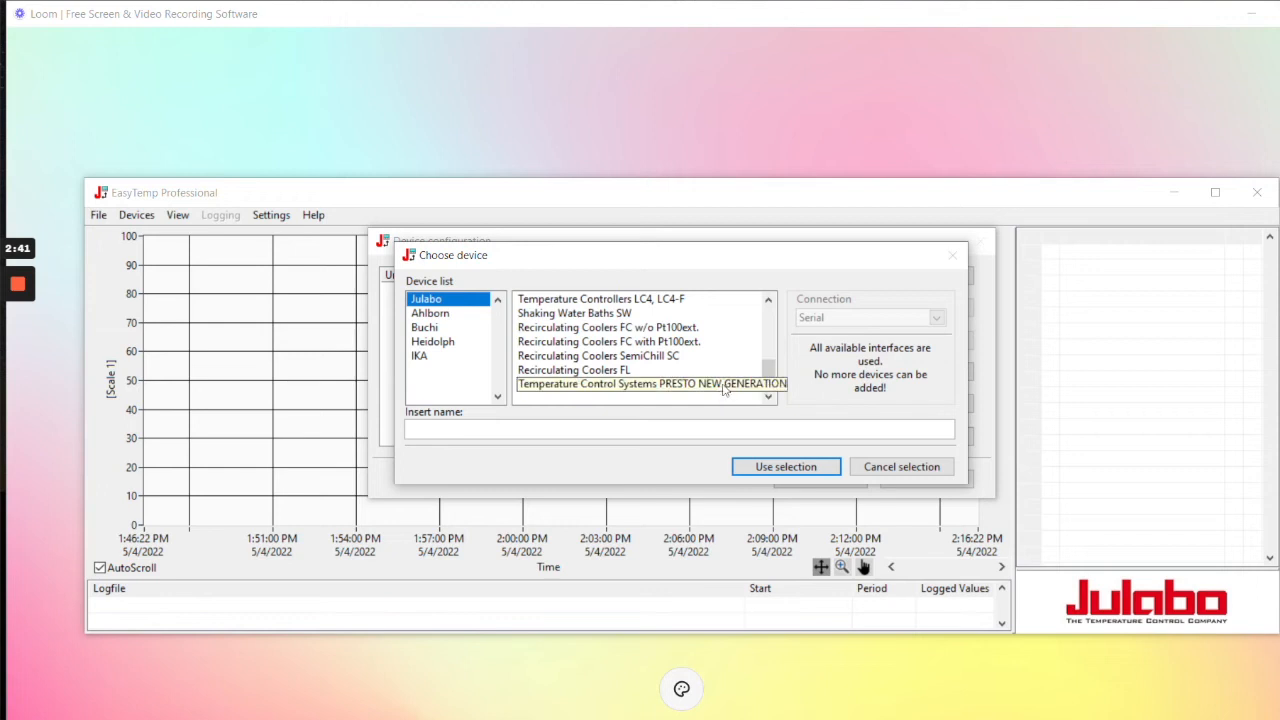
left_click(724, 388)
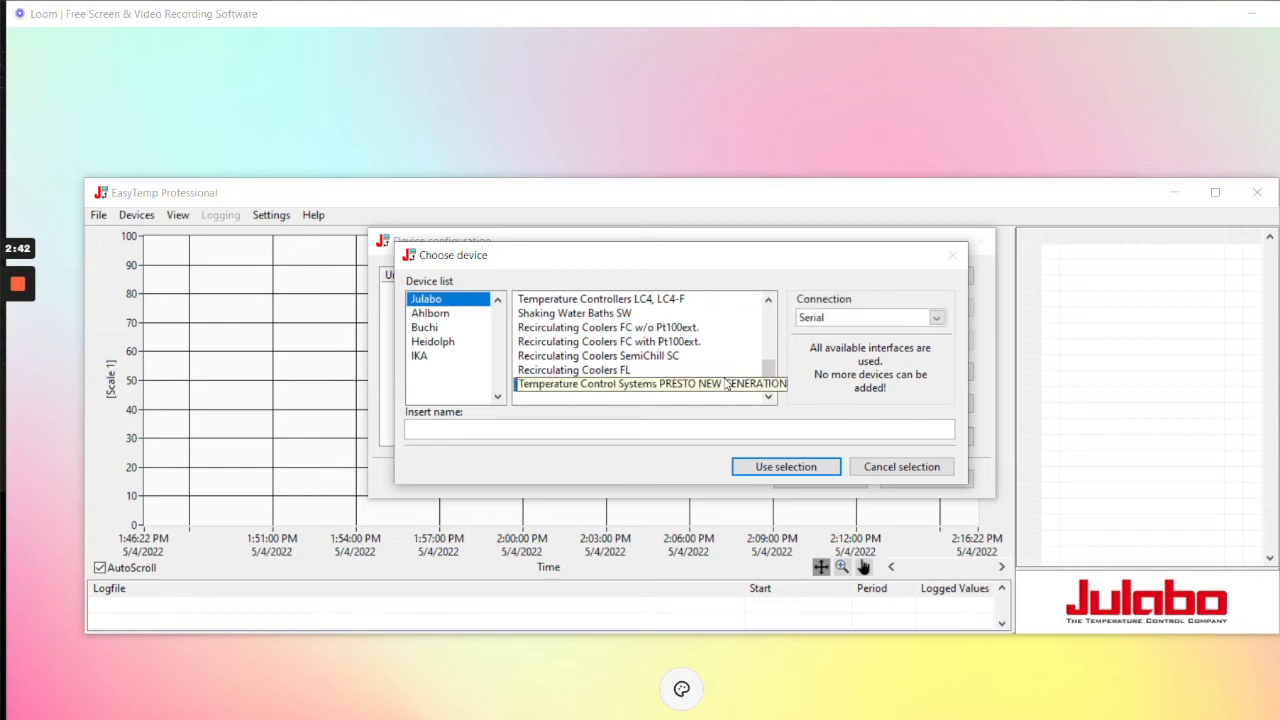
left_click(935, 317)
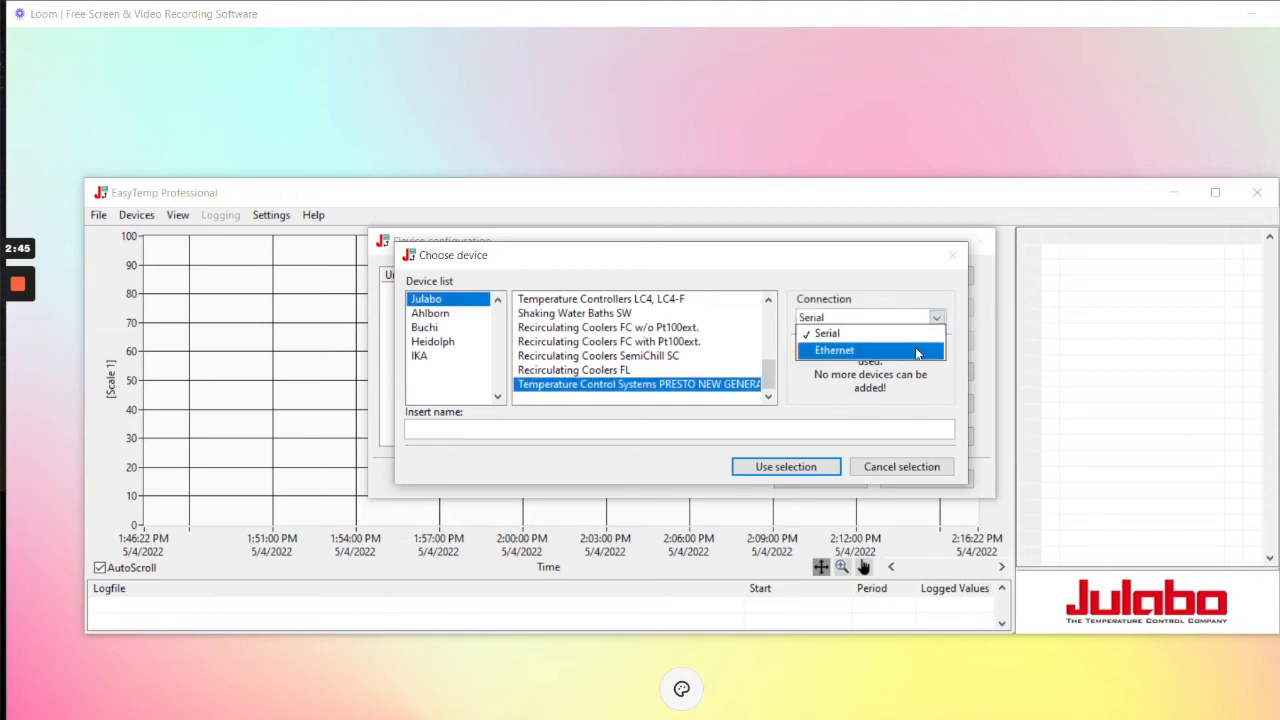
left_click(917, 351)
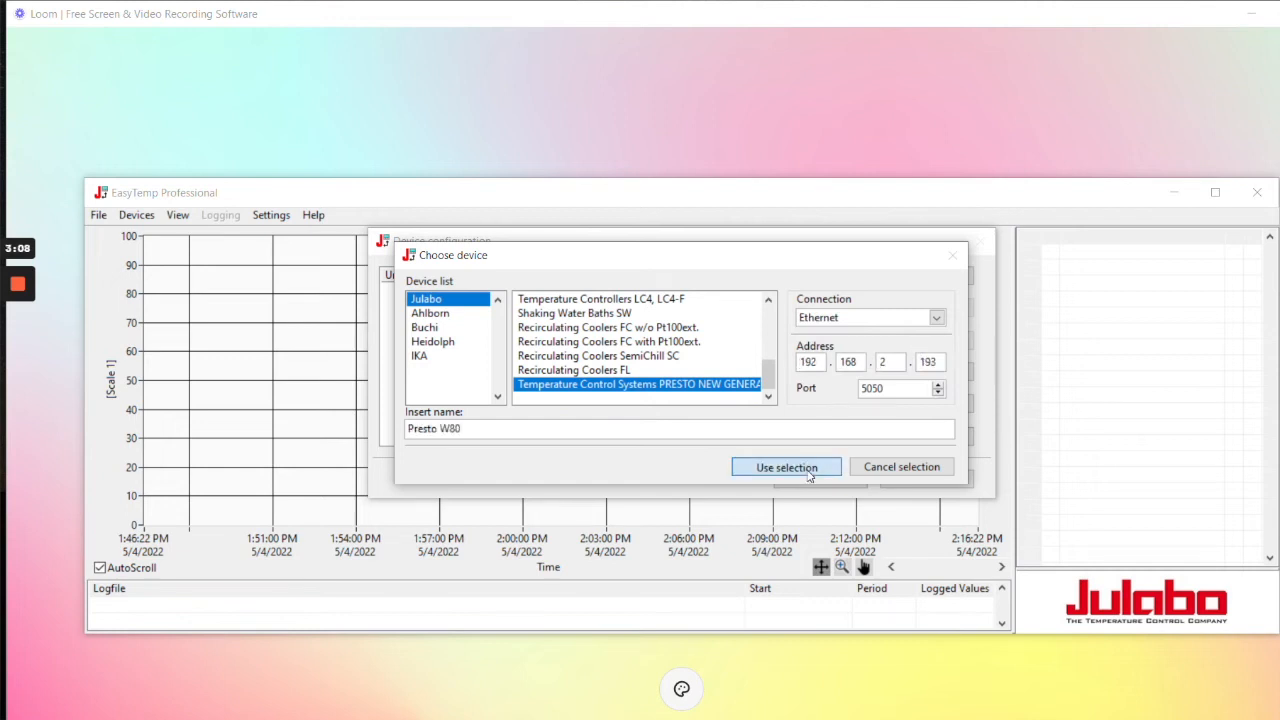
left_click(812, 466)
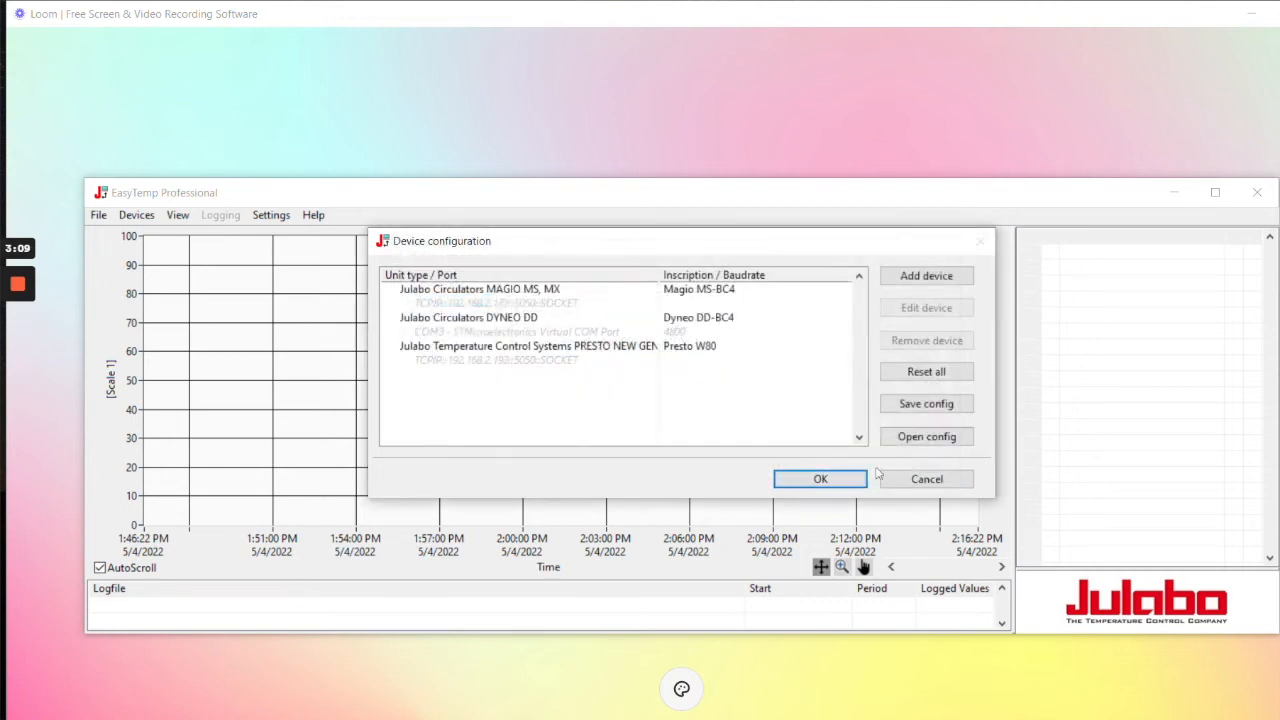
left_click(812, 486)
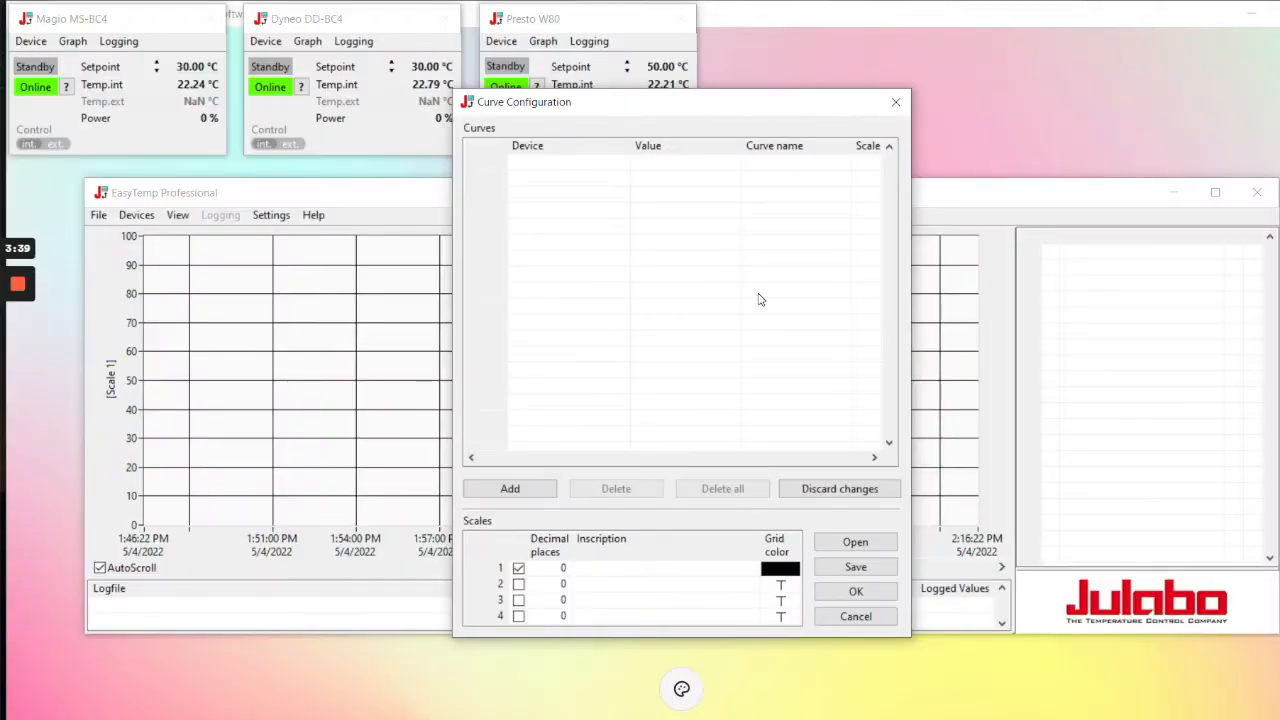
Step: Add all curves from the Magio MS-BC4 unit to the curve configuration
right_click(695, 326)
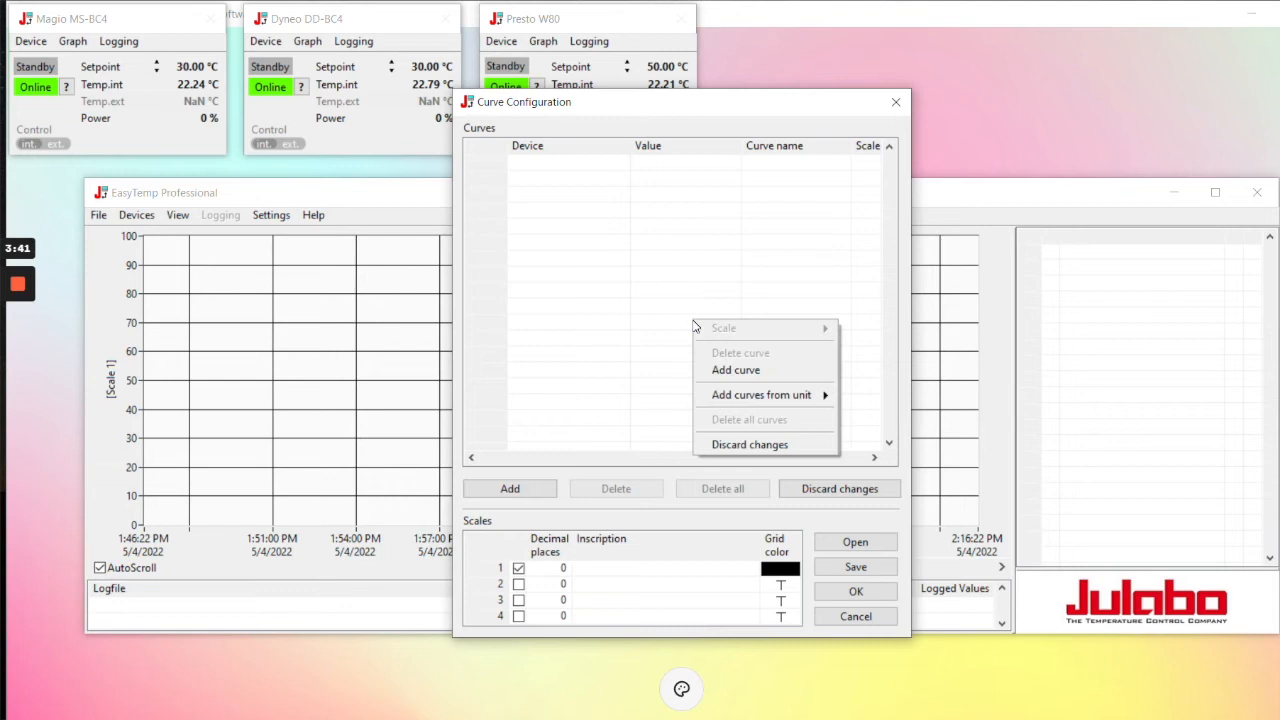
mouse_move(748, 402)
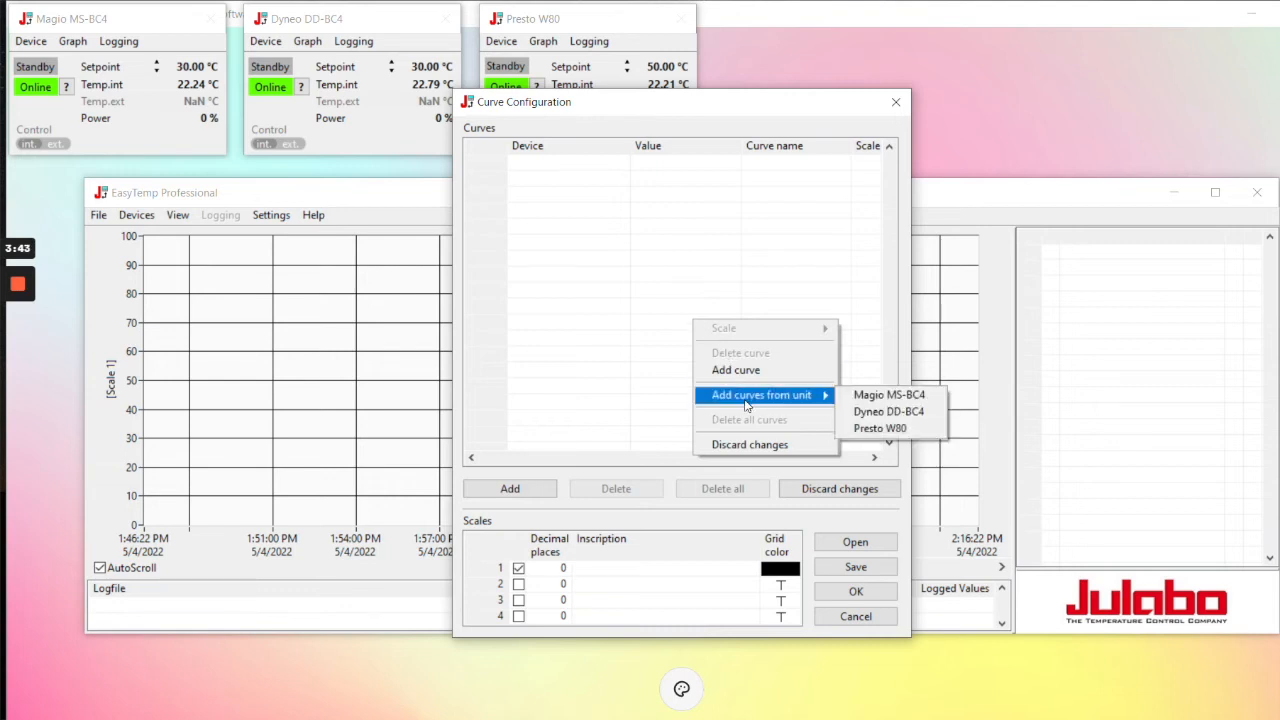
left_click(876, 395)
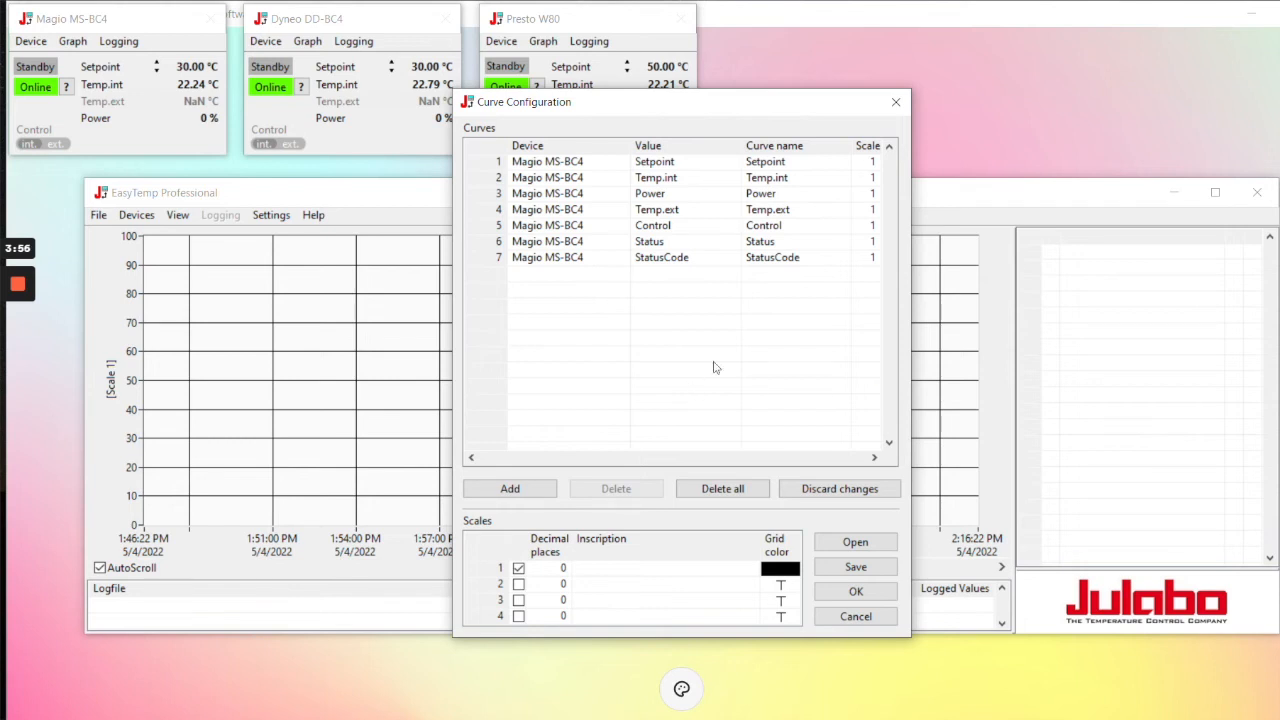
Step: Delete the StatusCode, Status and Control curves of the Magio MS-BC4 from the curve configuration
left_click(557, 261)
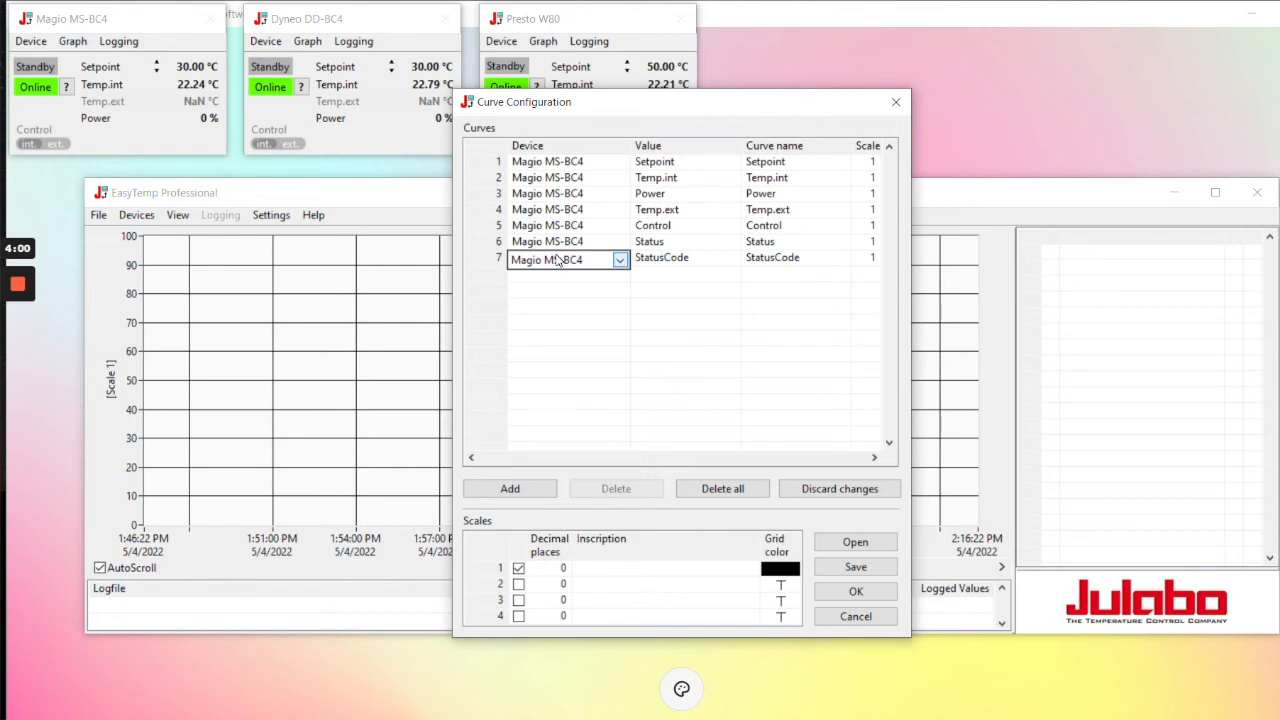
left_click(497, 258)
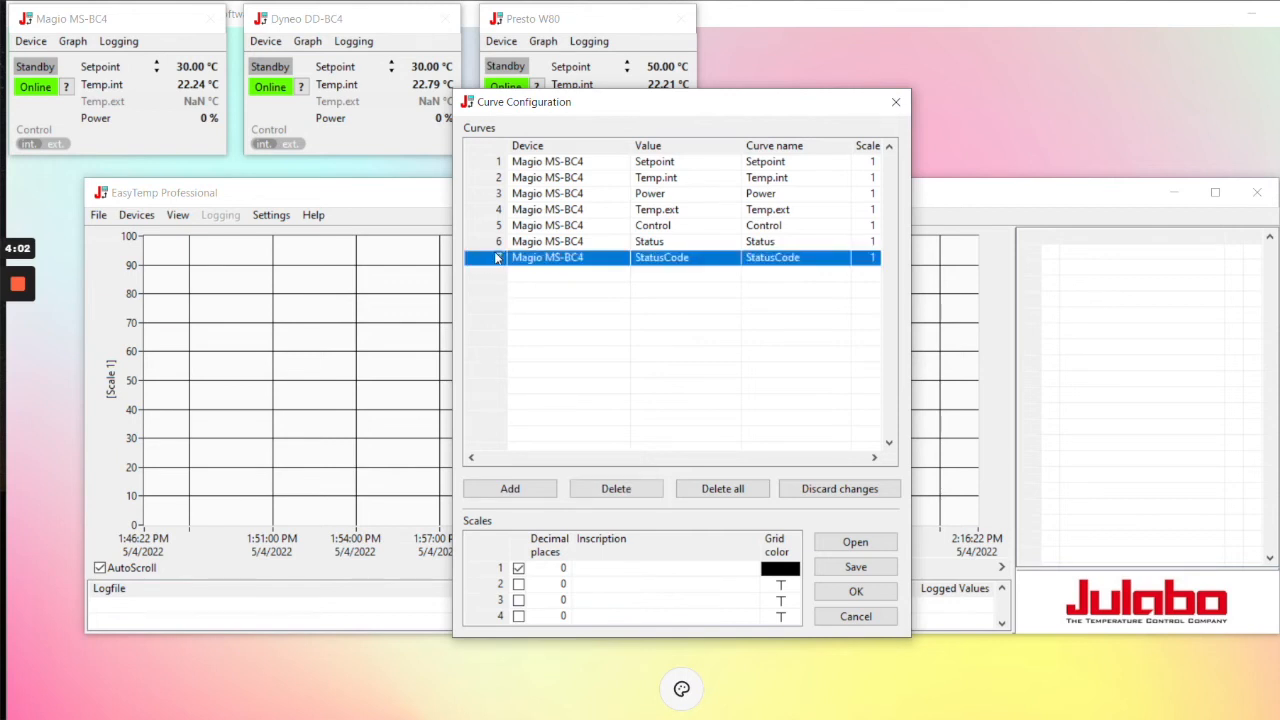
left_click(605, 490)
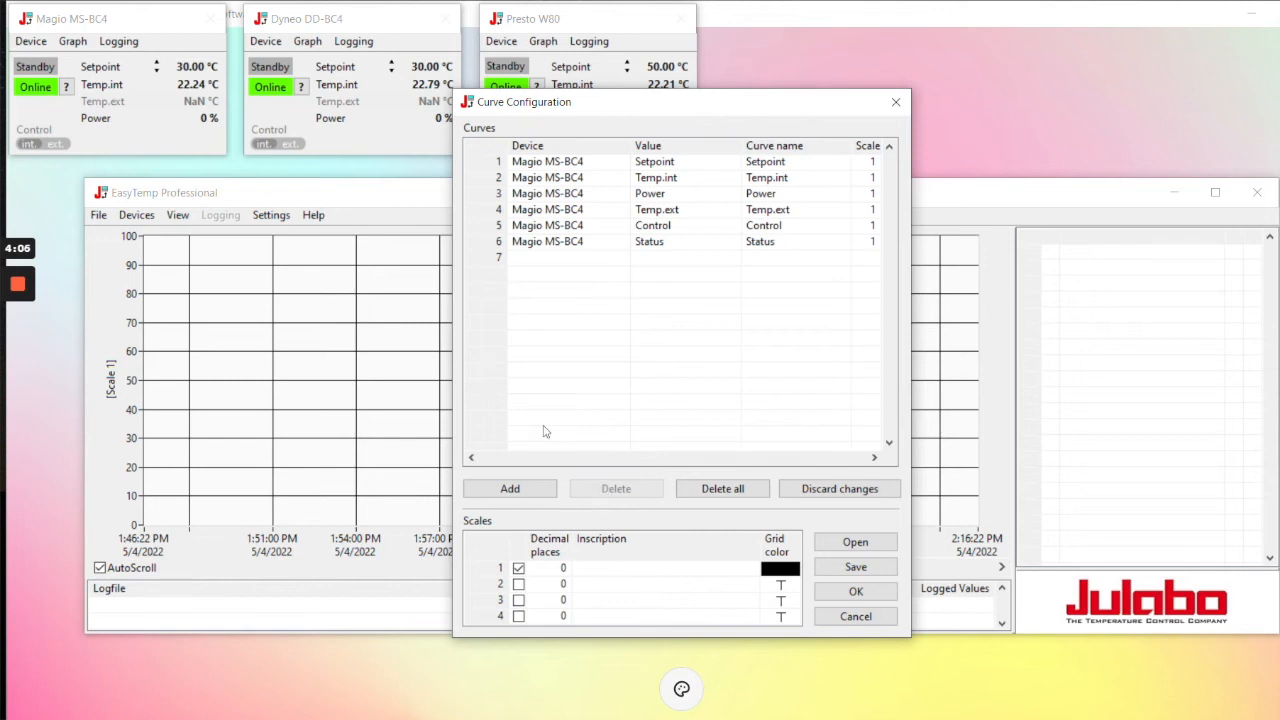
left_click(485, 241)
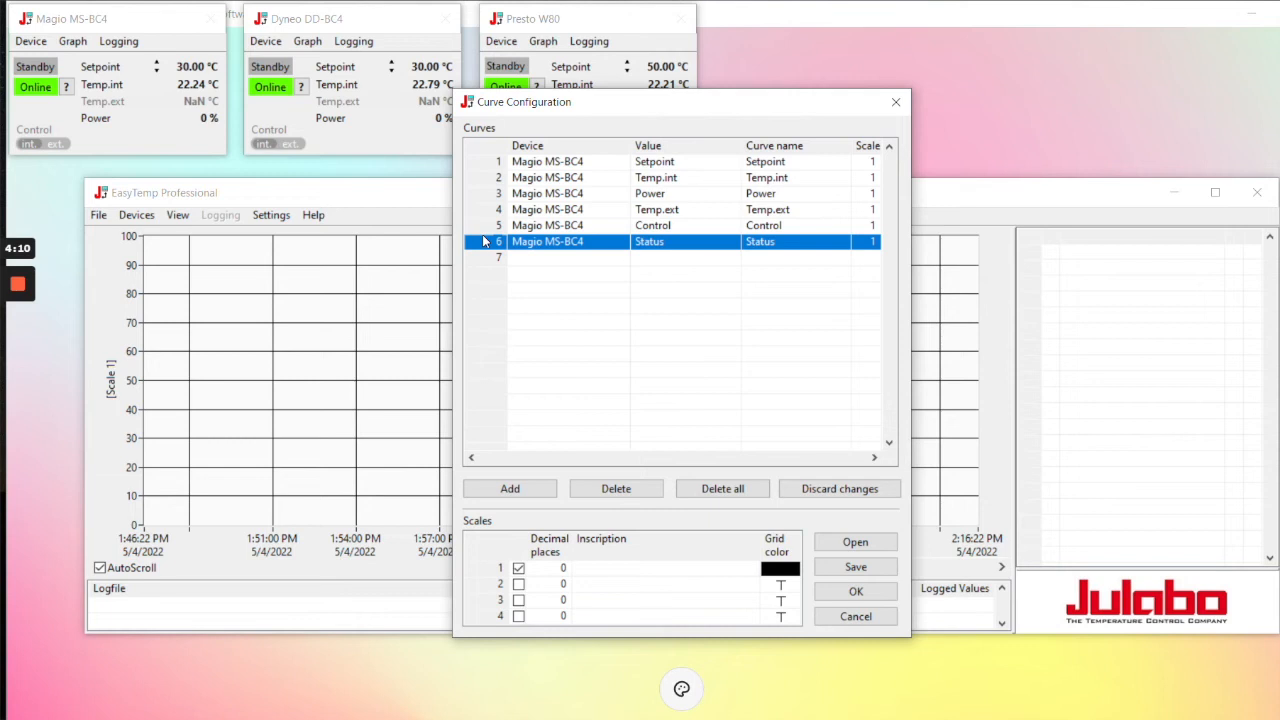
left_click(606, 491)
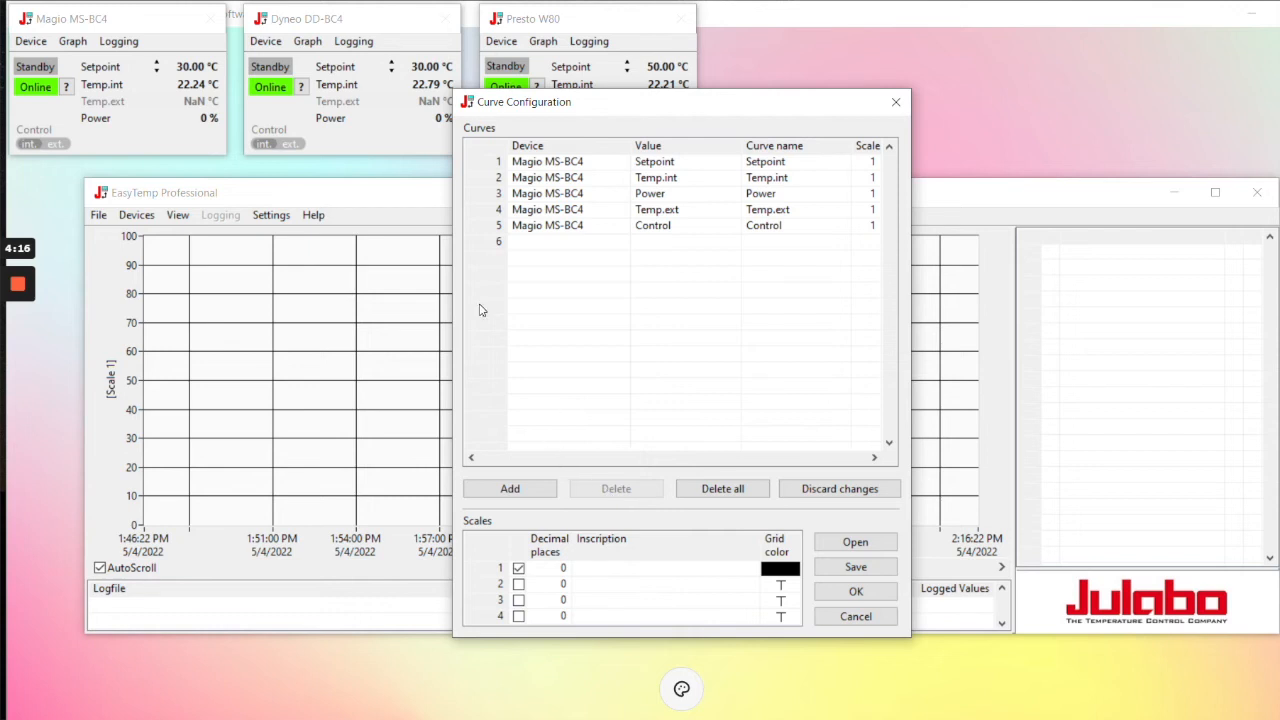
left_click(480, 232)
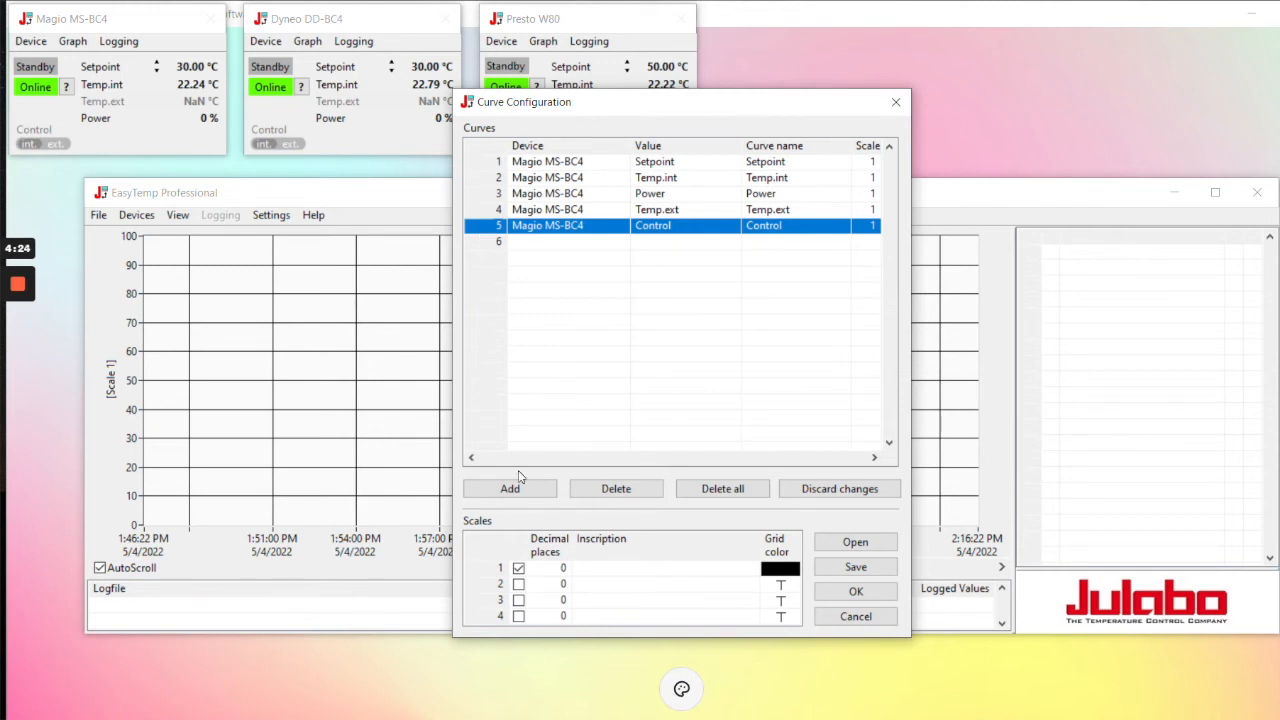
left_click(596, 493)
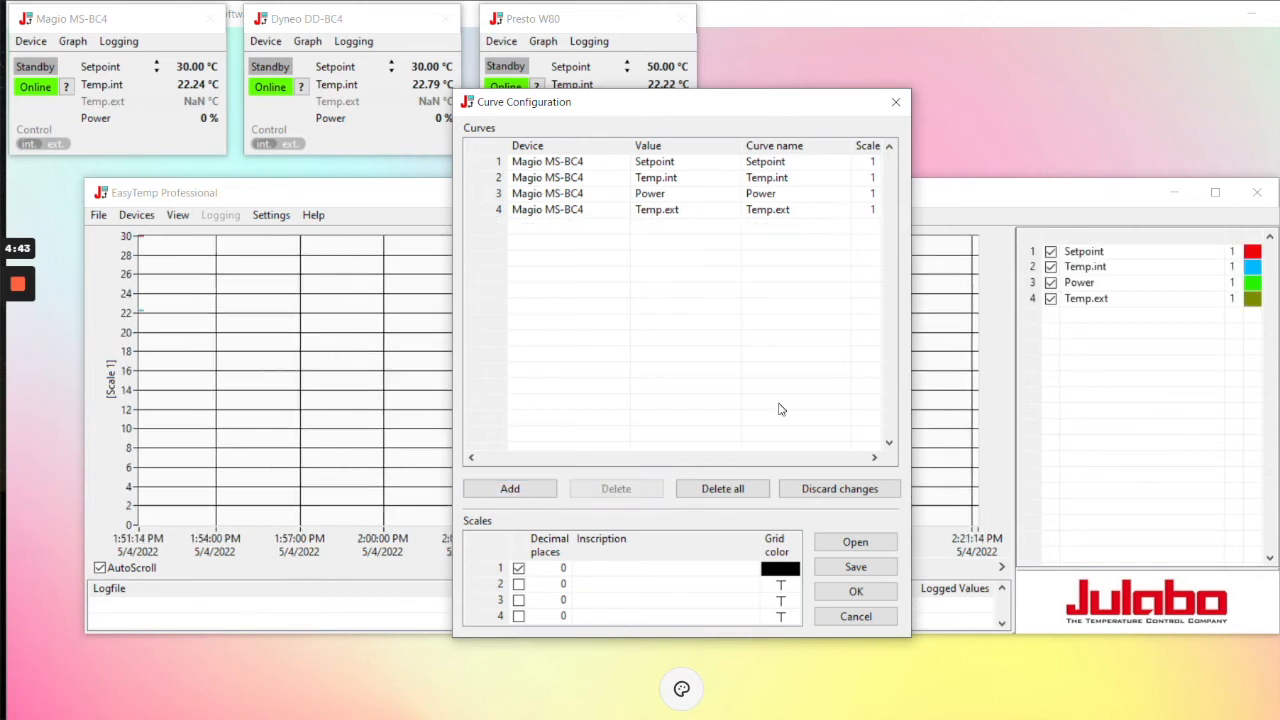
Step: Add all curves from the Dyneo DD-BC4 unit to the curve configuration
right_click(781, 409)
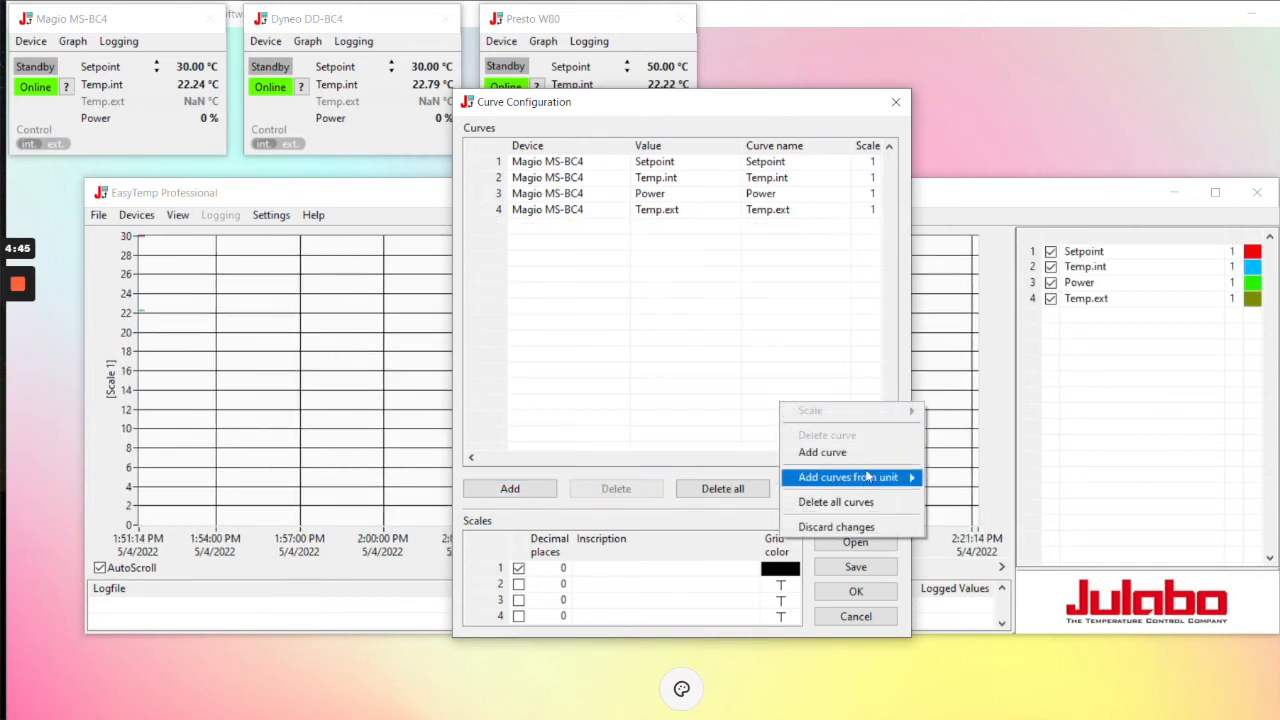
mouse_move(869, 477)
left_click(952, 496)
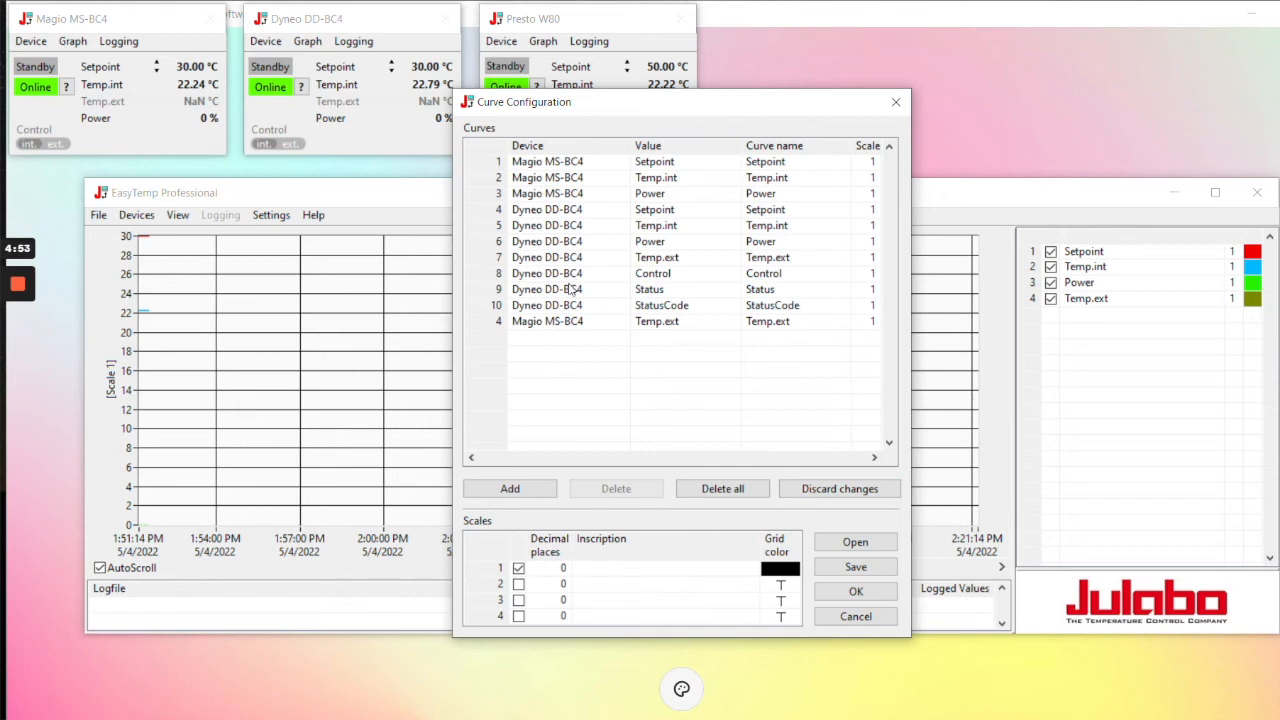
Step: Delete the Control, Status and StatusCode curves of the Dyneo DD-BC4 and accept the curve configuration
left_click(485, 276)
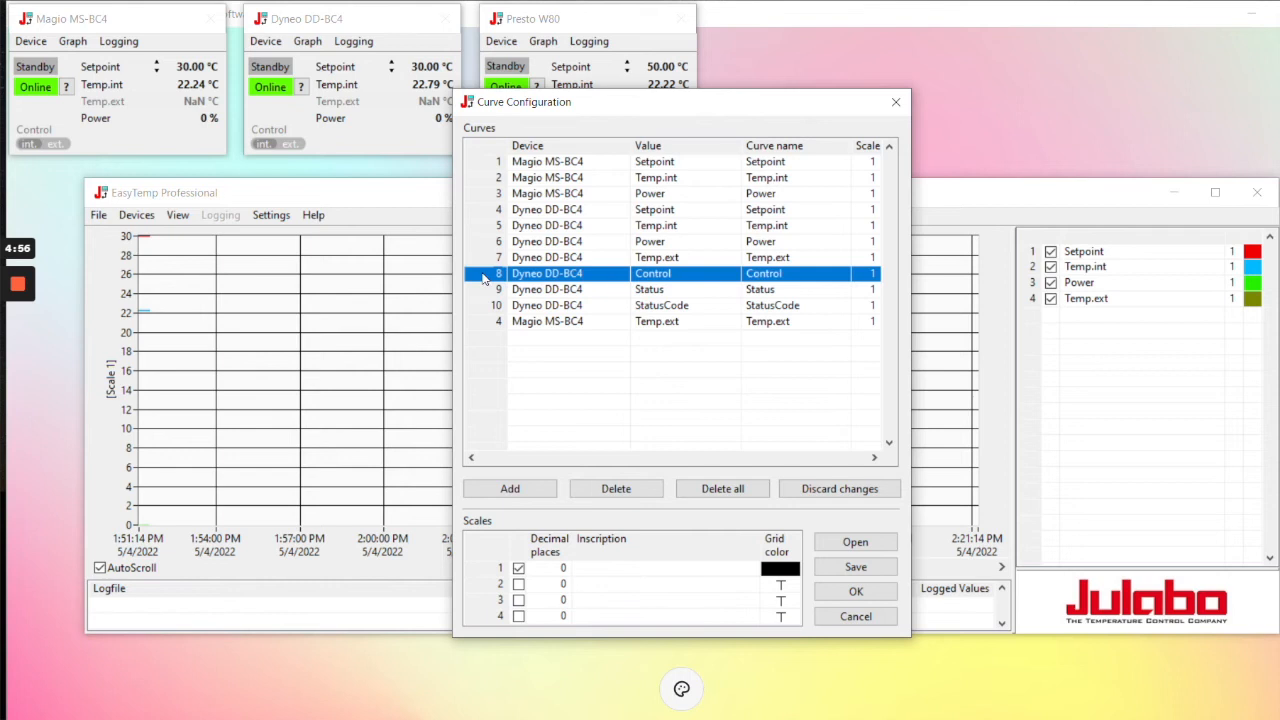
left_click(601, 490)
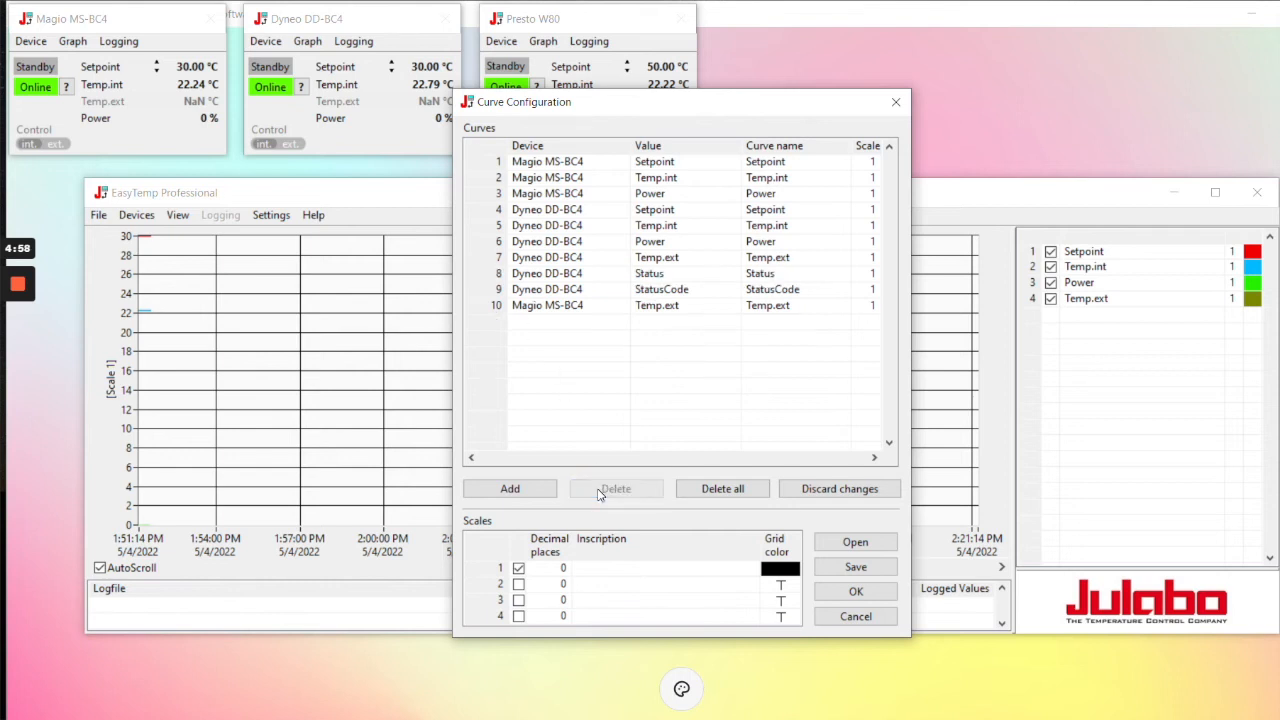
left_click(485, 276)
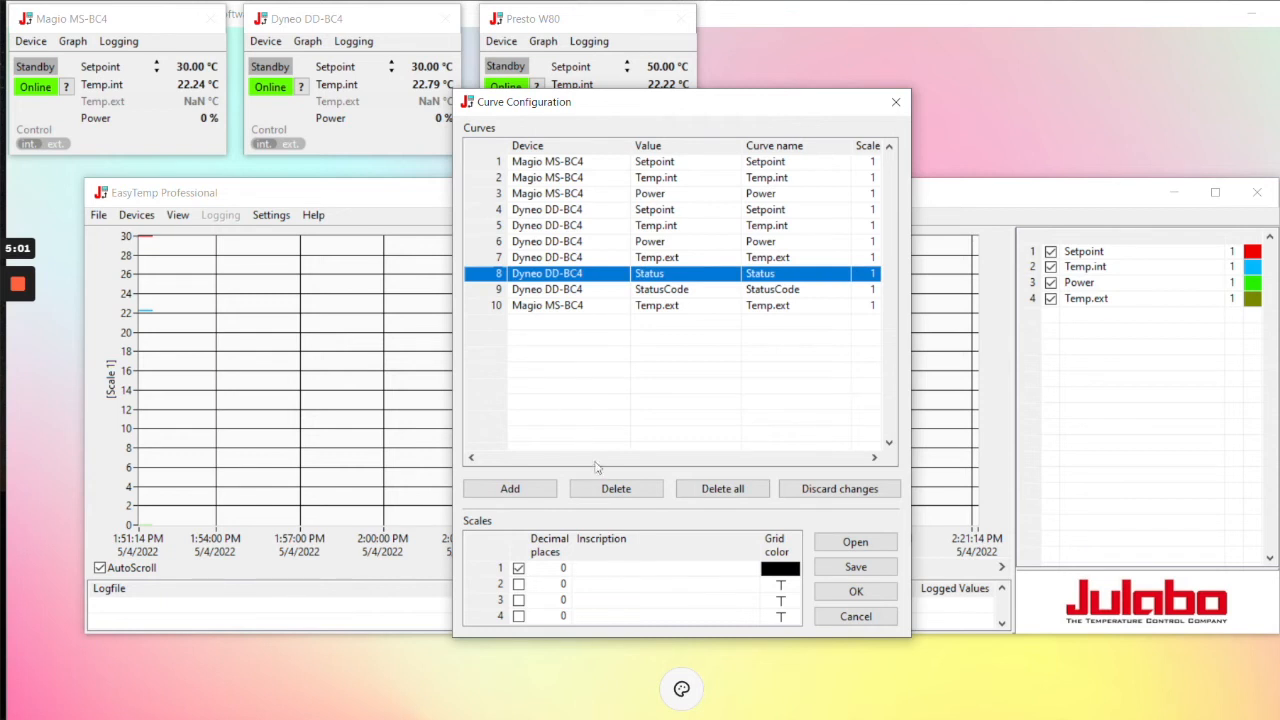
left_click(614, 490)
left_click(621, 491)
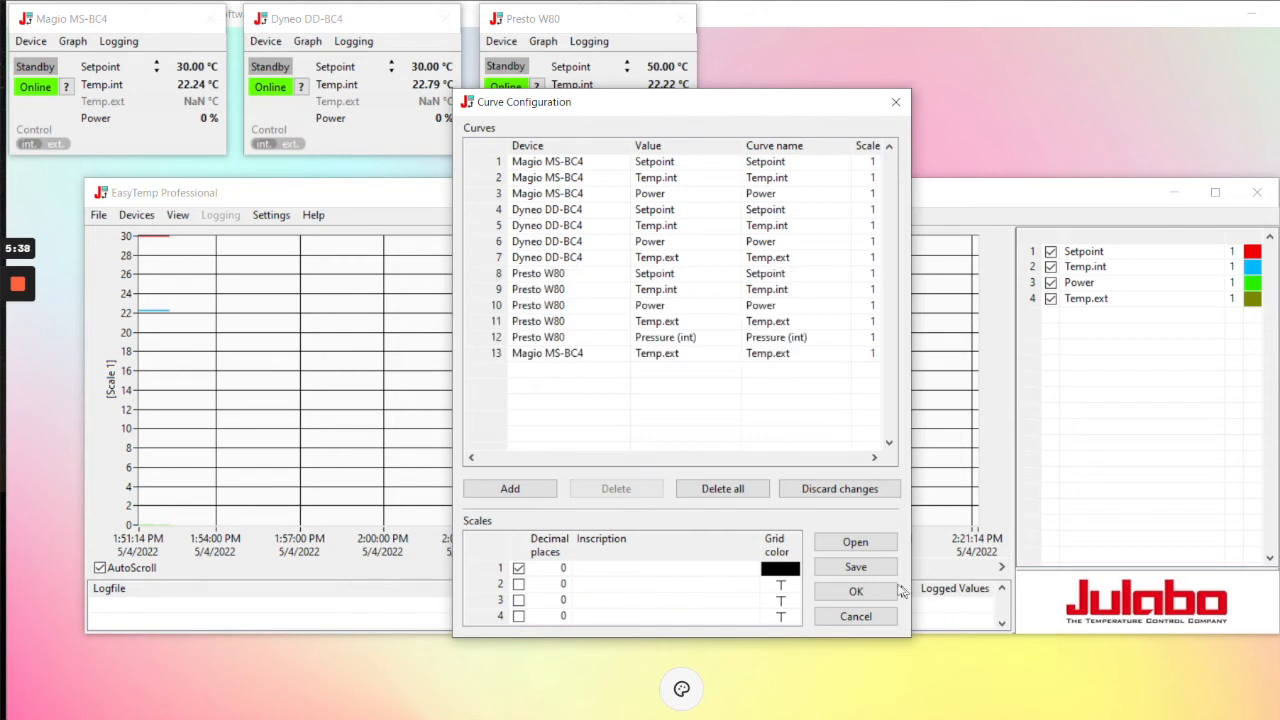
left_click(884, 590)
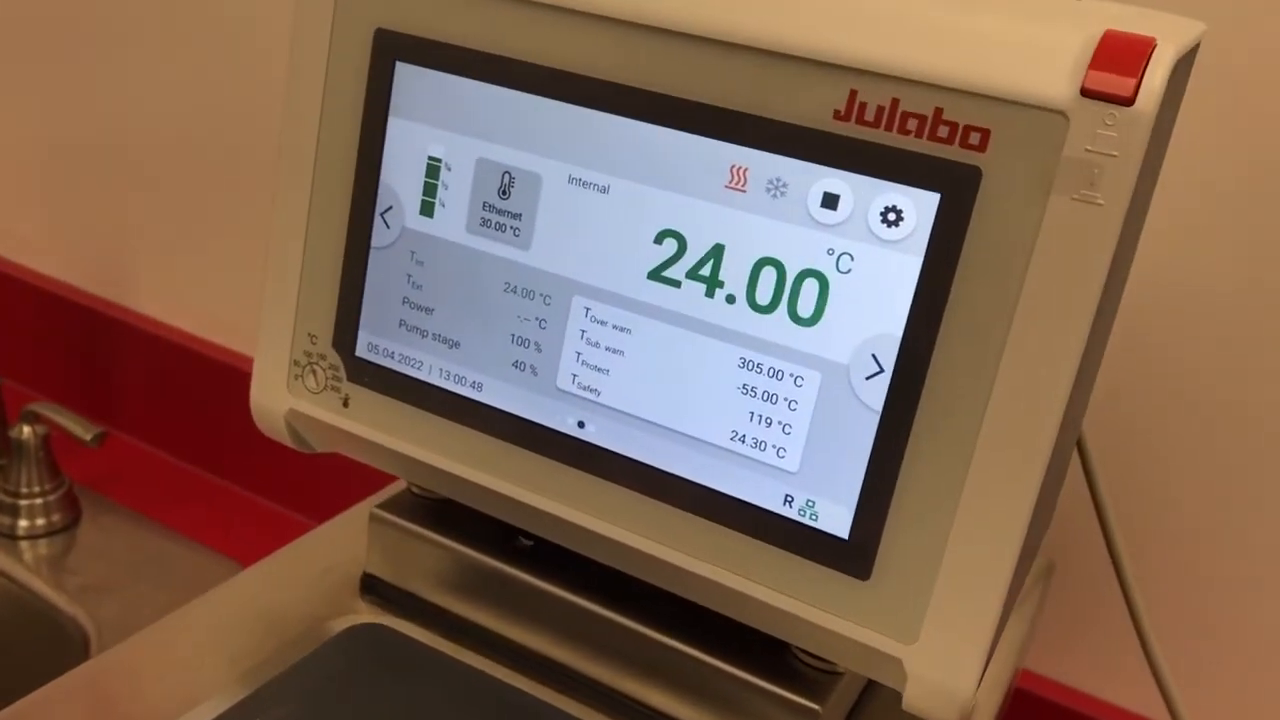
left_click(390, 213)
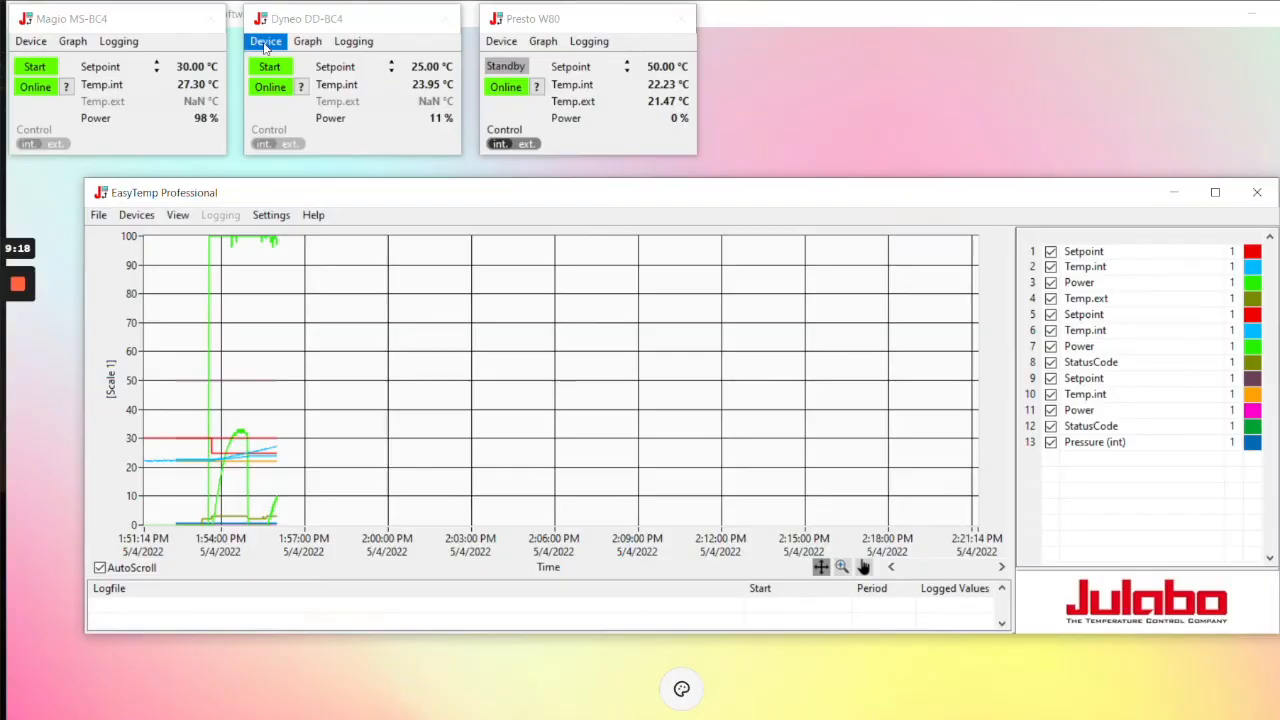
Step: Show the temperature profile table in the Dyneo DD-BC4 device window
left_click(265, 41)
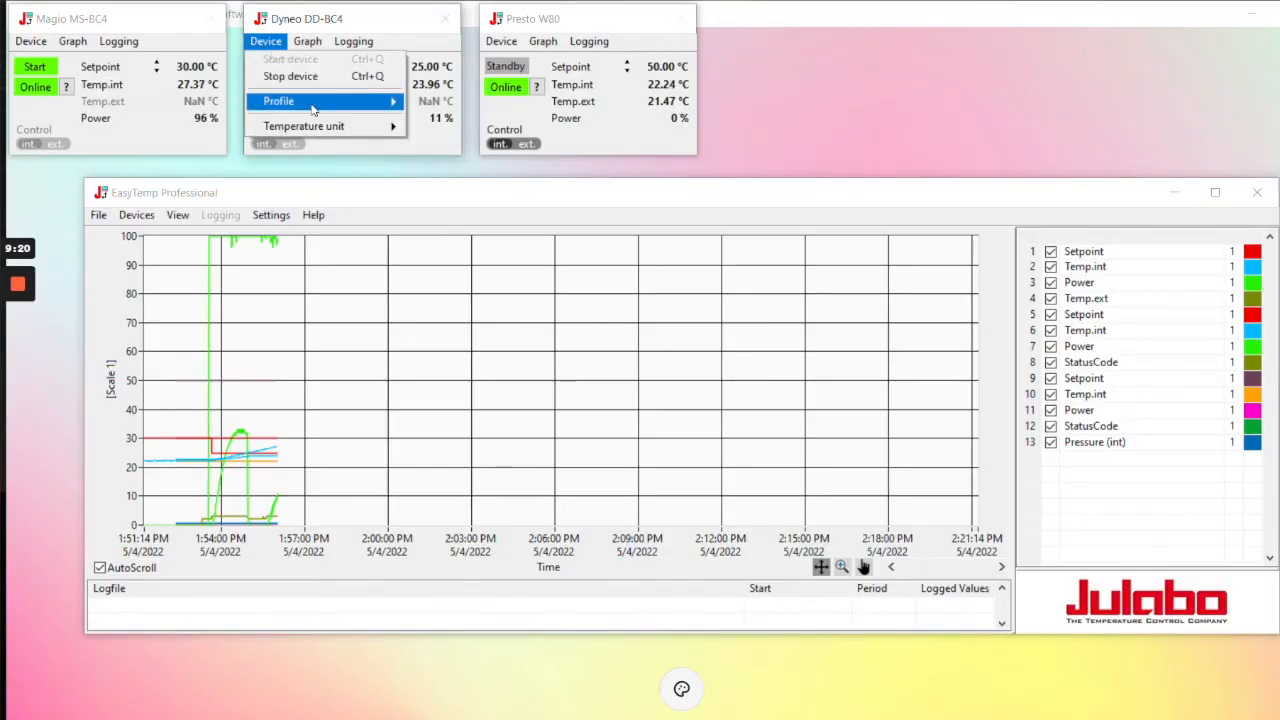
mouse_move(312, 108)
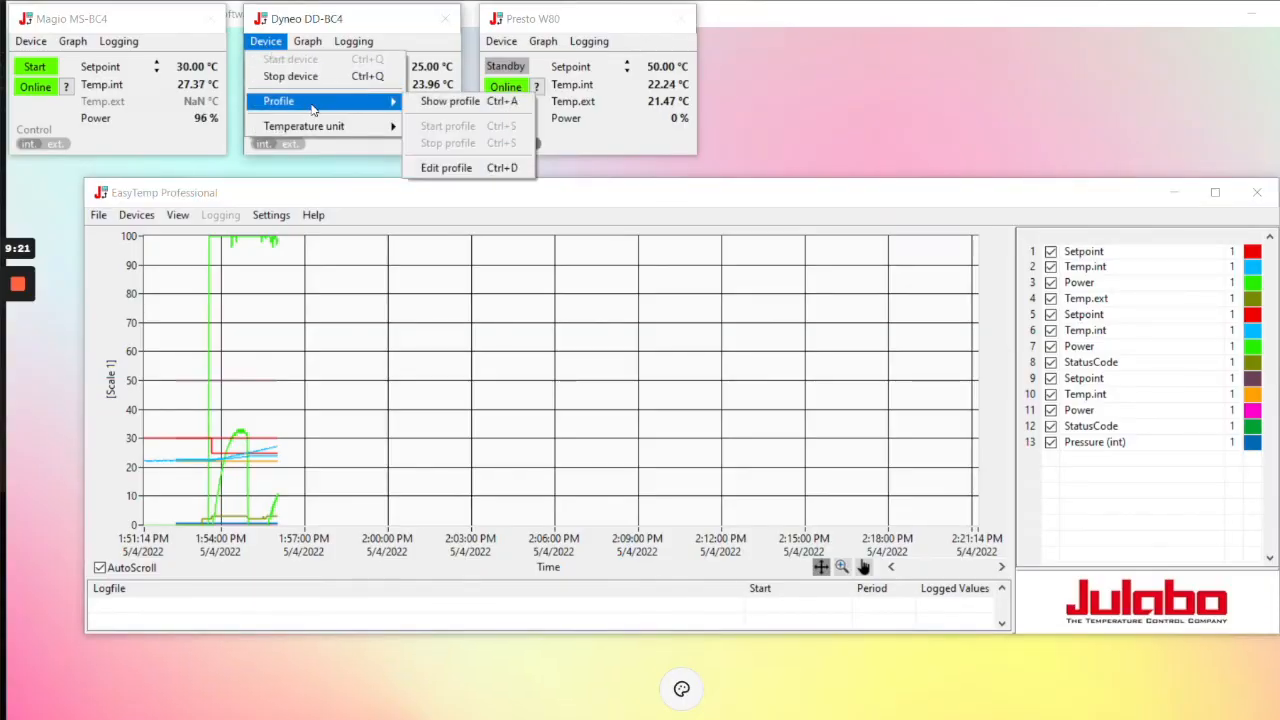
left_click(457, 107)
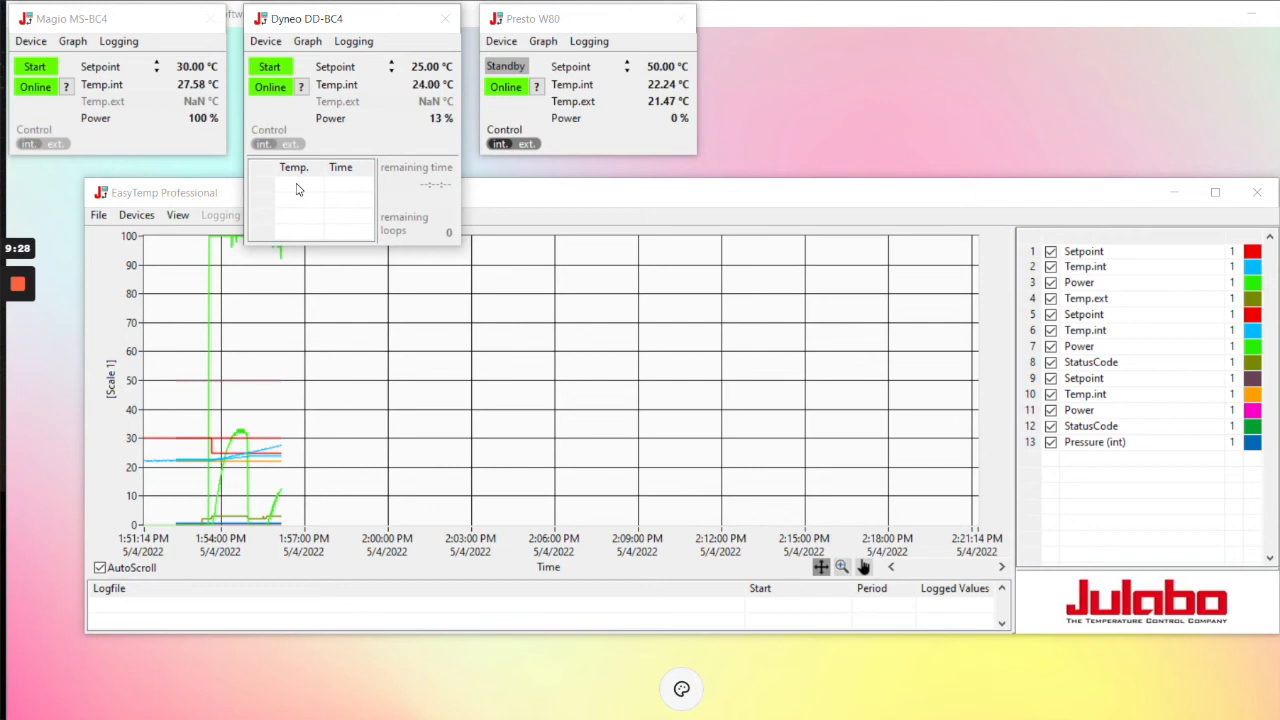
Step: Start logging the Dyneo DD-BC4 to a text file named DD test, with all four values and a 1 s log period
left_click(366, 45)
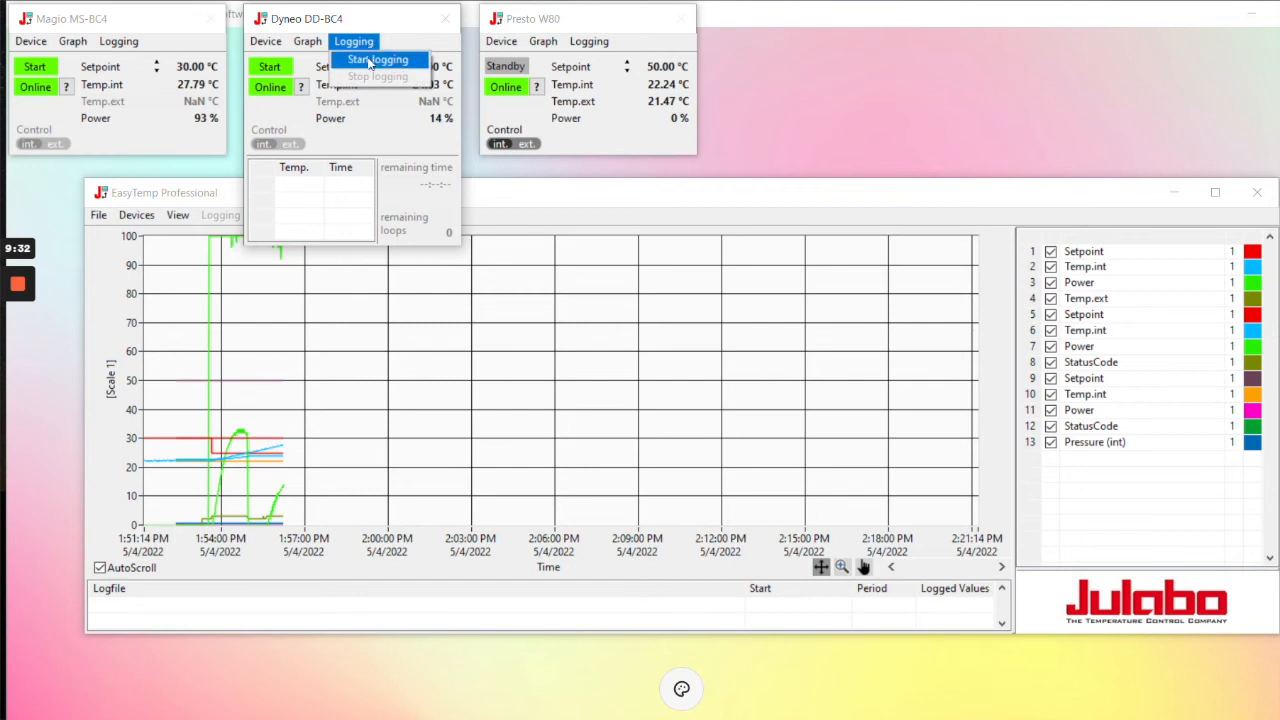
left_click(369, 62)
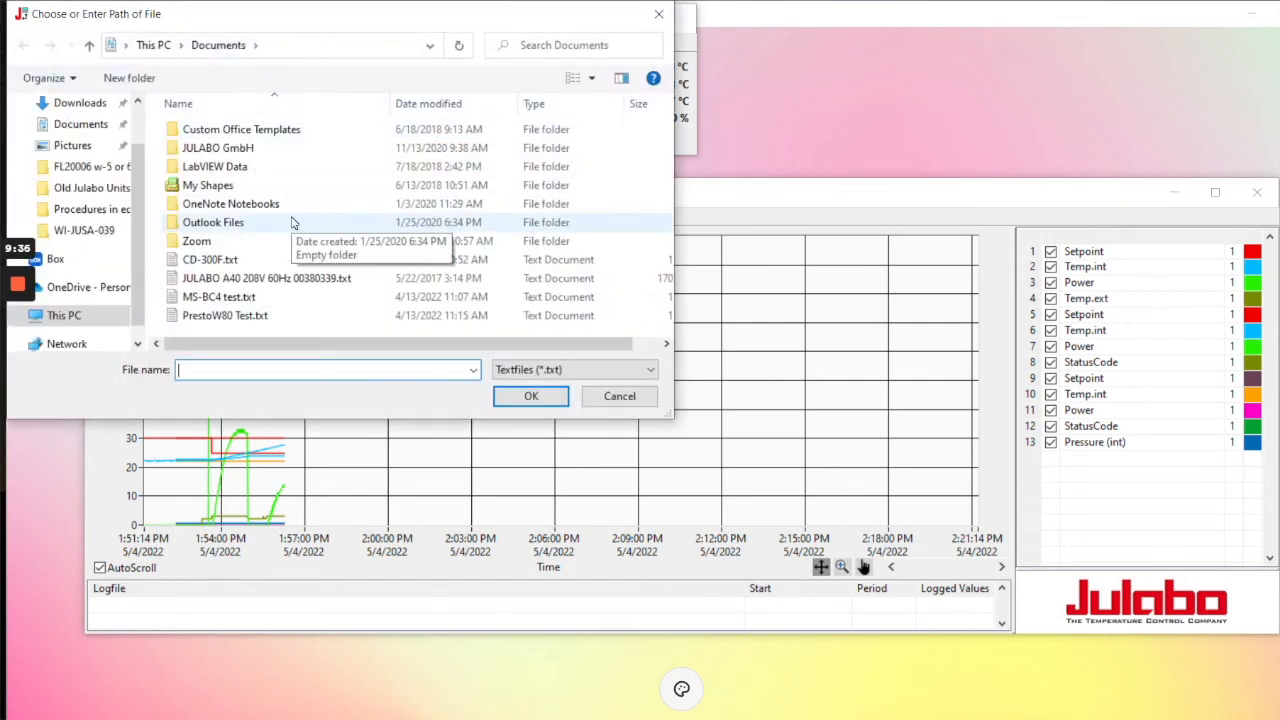
type("DD test")
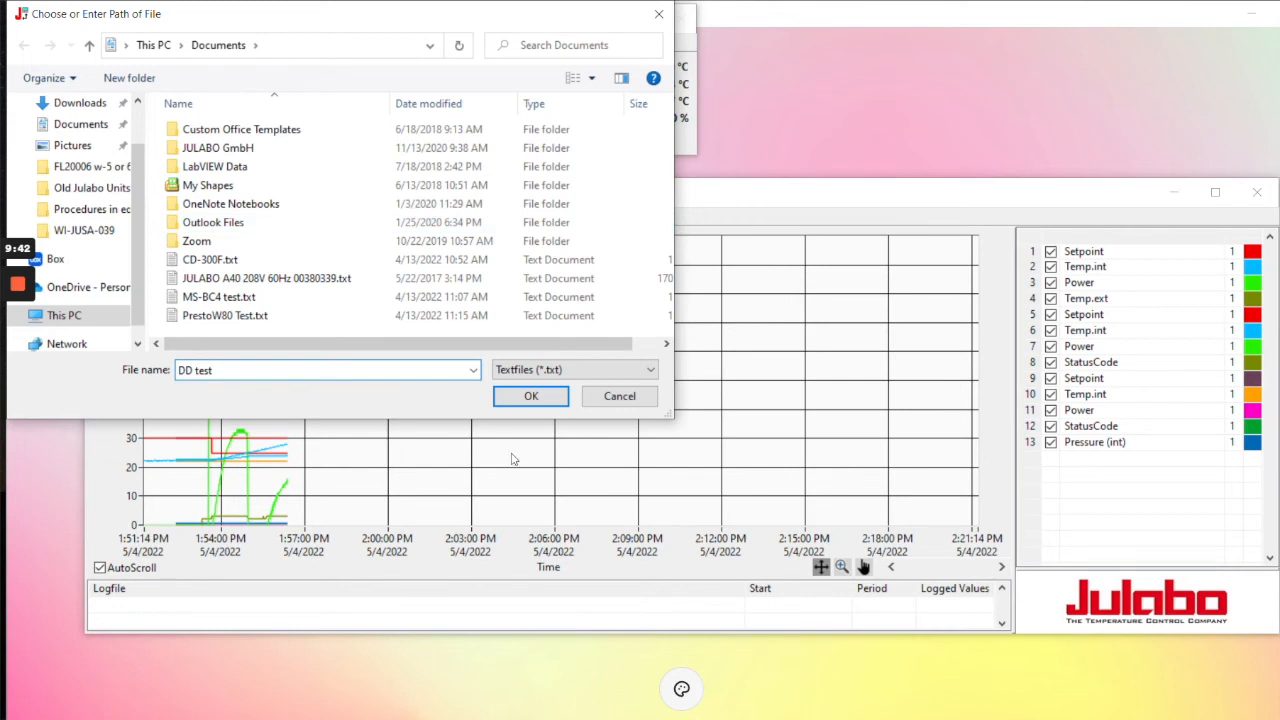
left_click(537, 398)
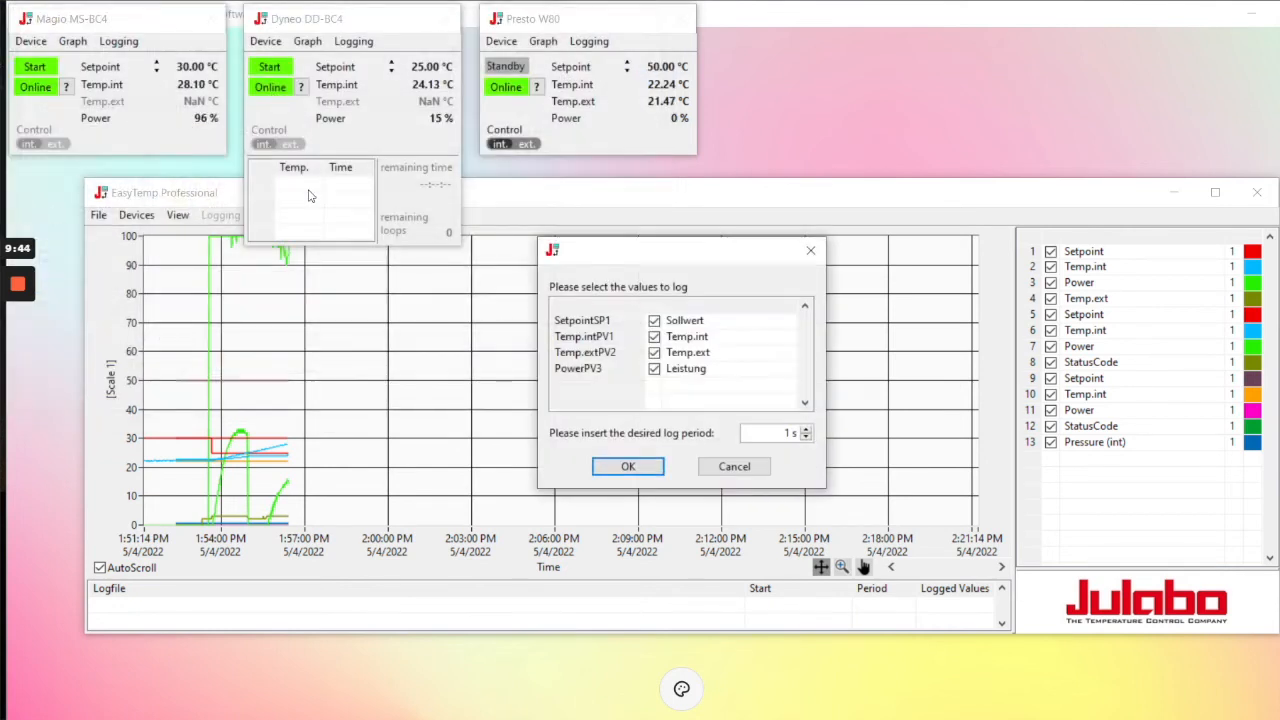
left_click(630, 468)
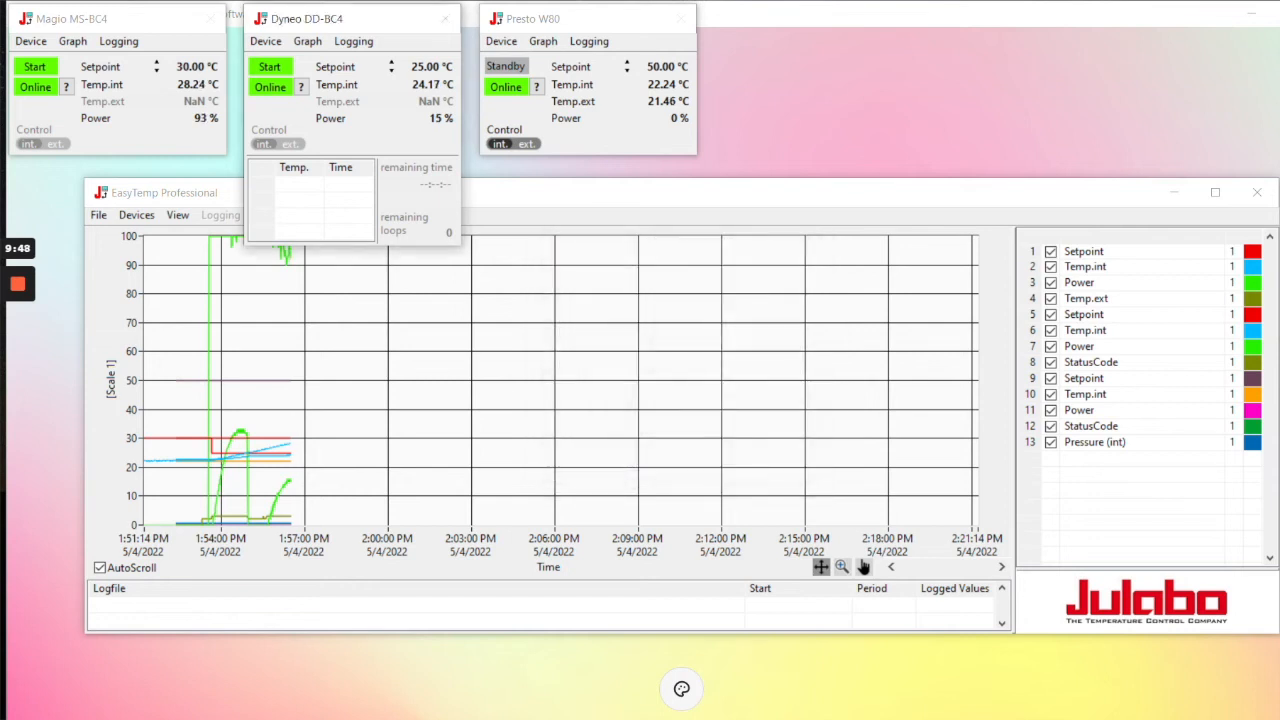
Step: Start logging the Magio MS-BC4 to MS-BC4 test.txt, replacing the existing file, with a log period of 30 s
left_click(118, 47)
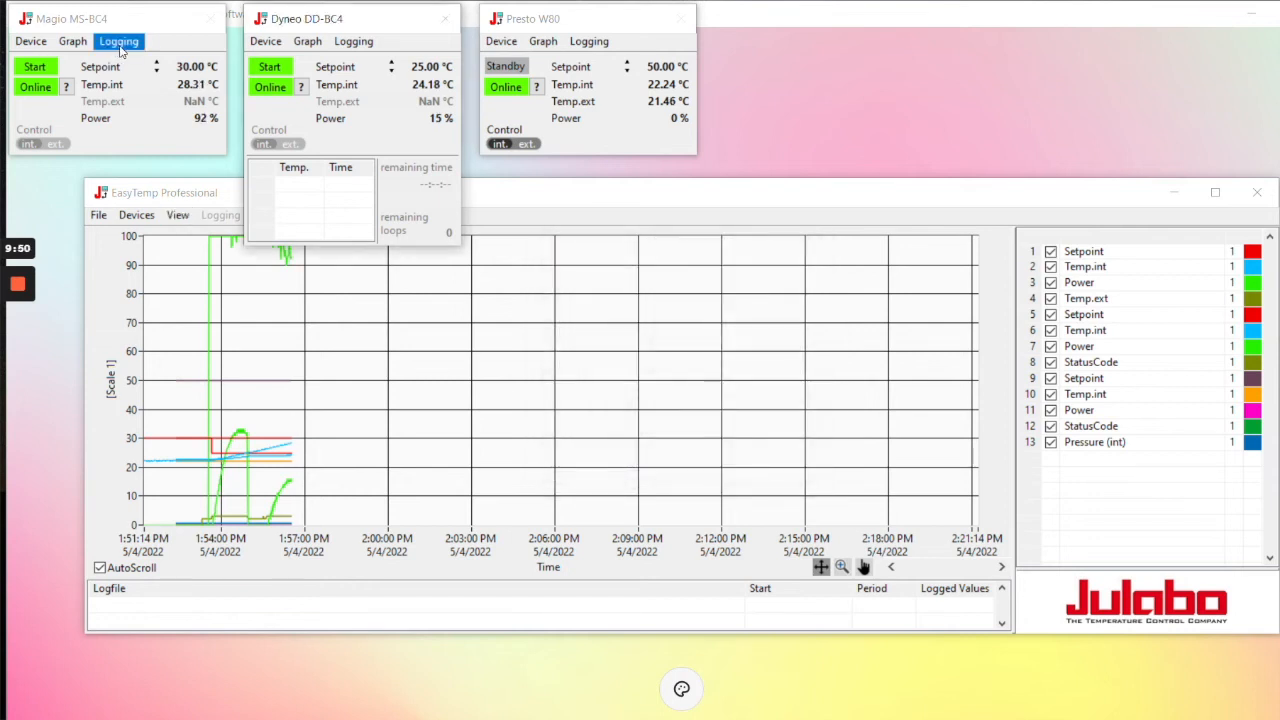
left_click(142, 59)
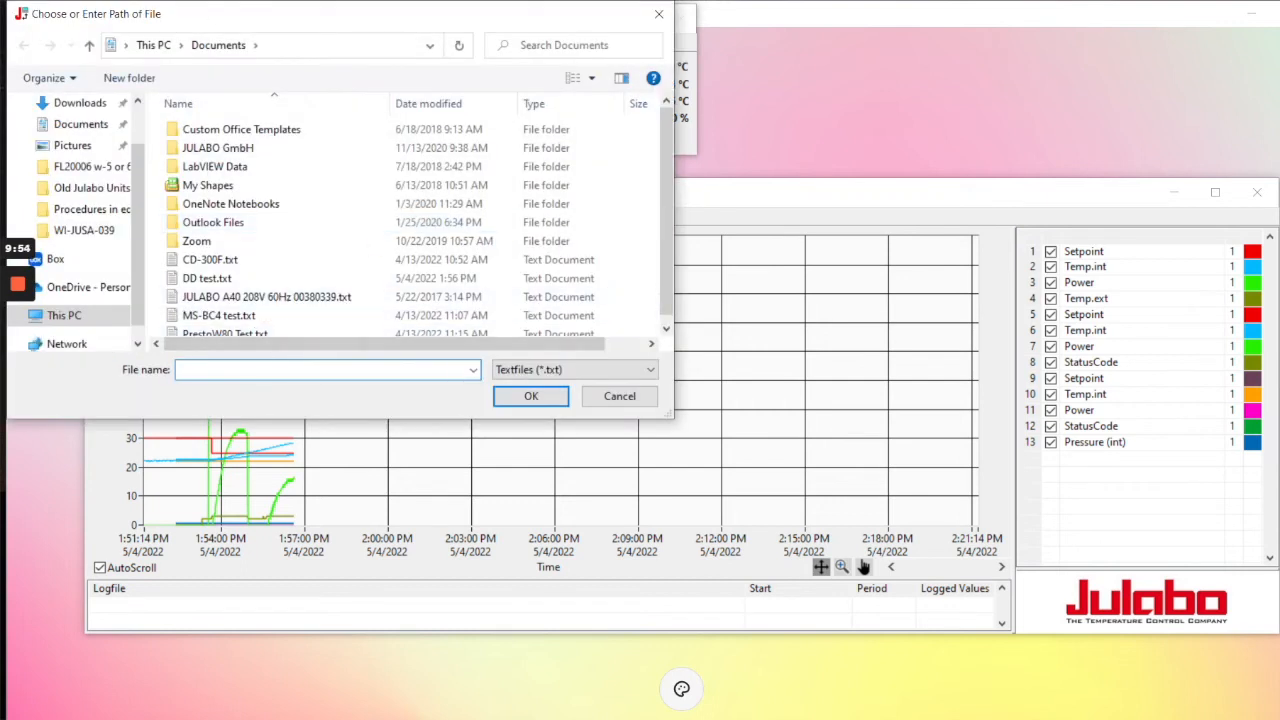
type("MS")
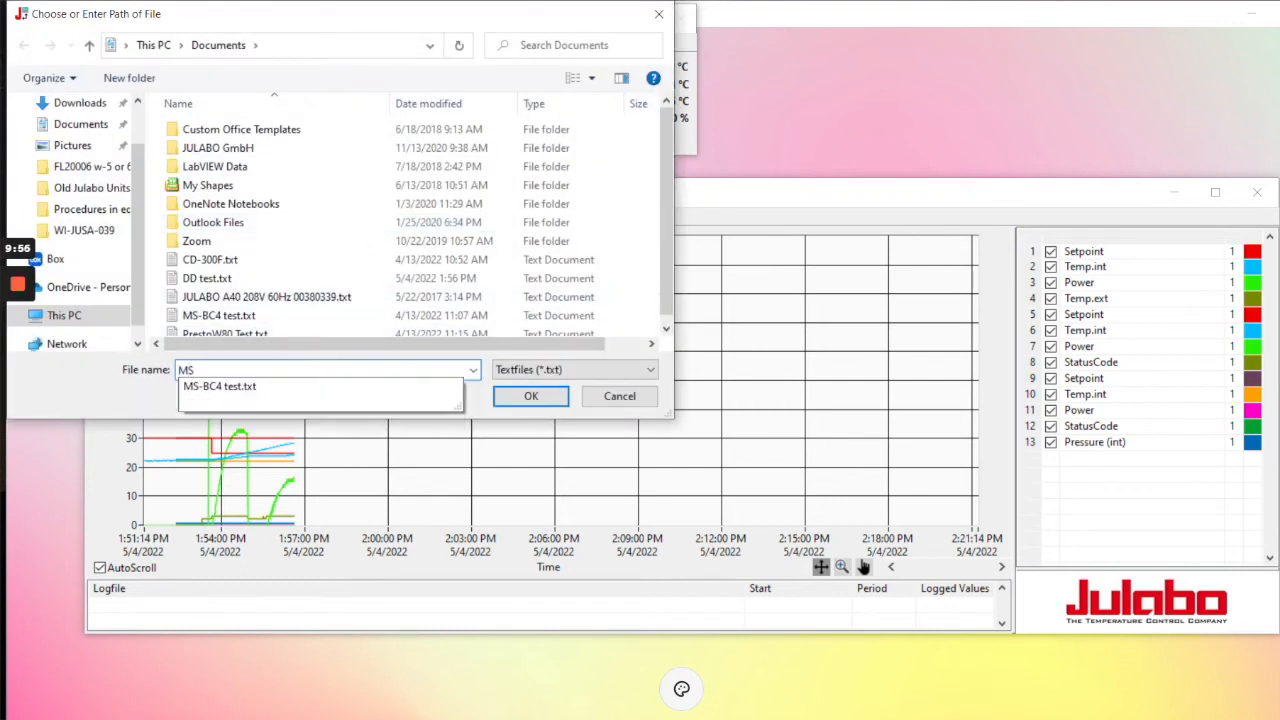
left_click(275, 395)
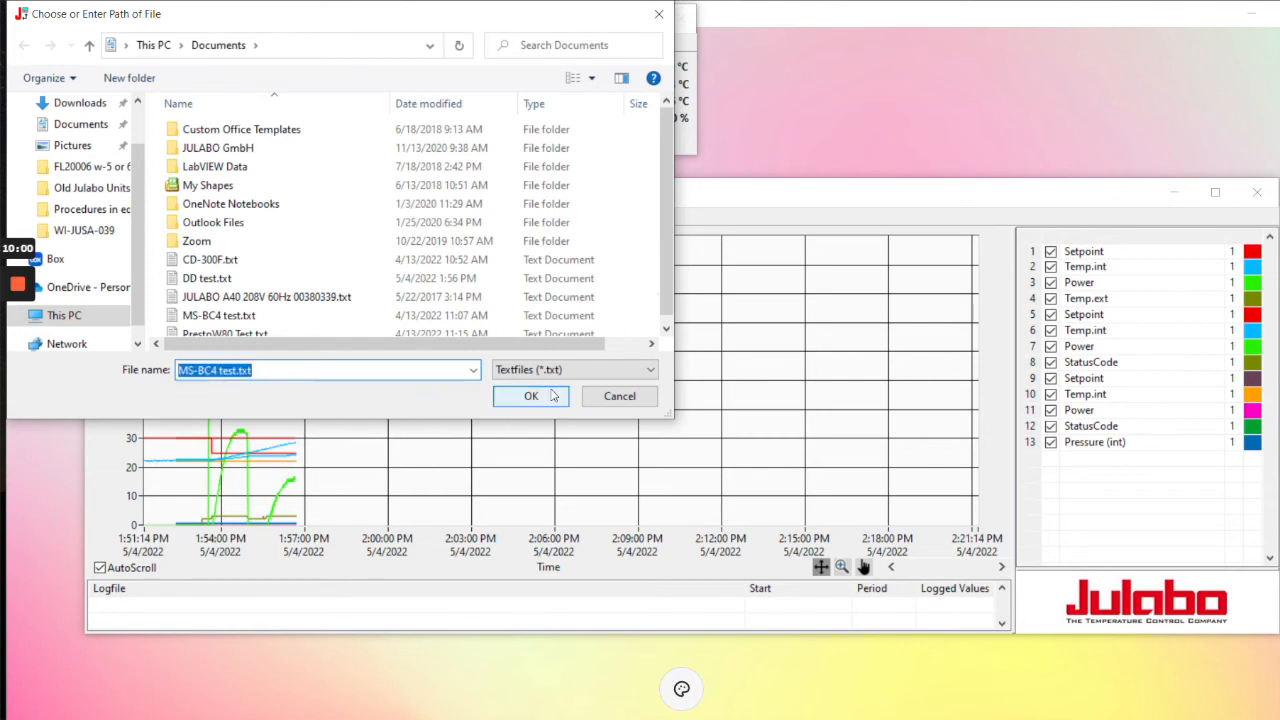
left_click(531, 397)
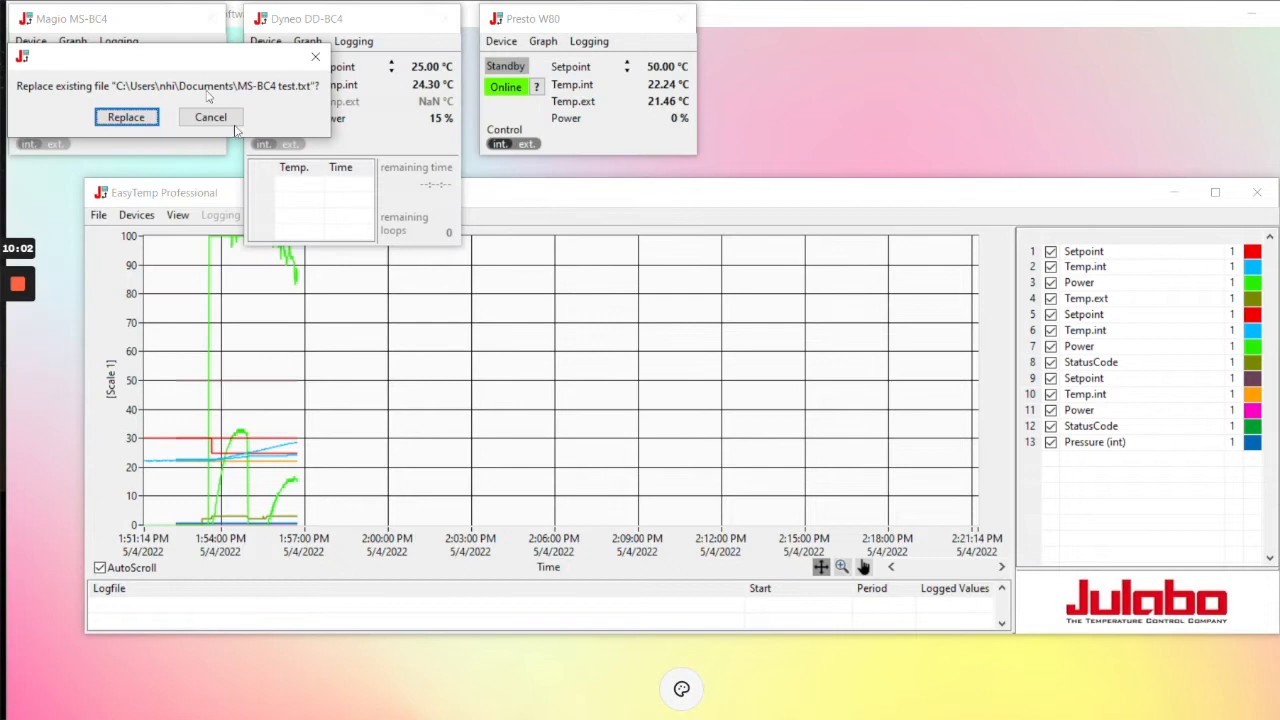
left_click(116, 120)
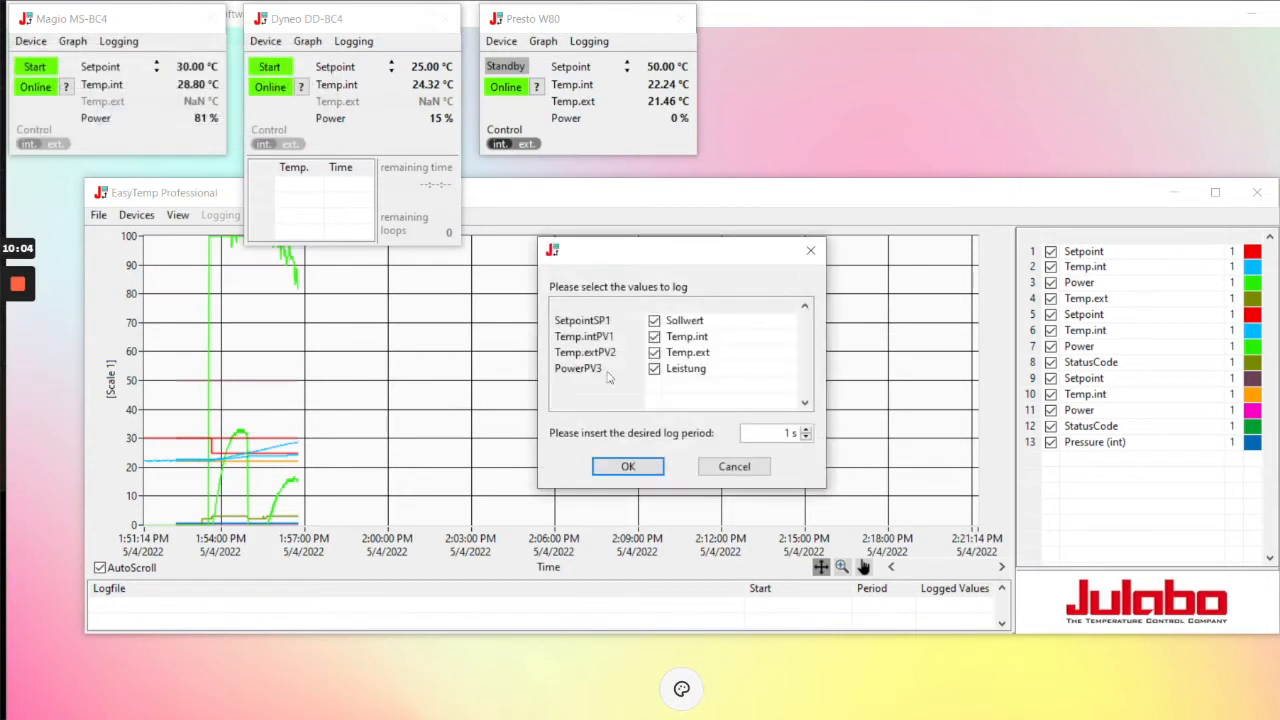
left_click(784, 432)
type("30")
key("Delete")
left_click(612, 468)
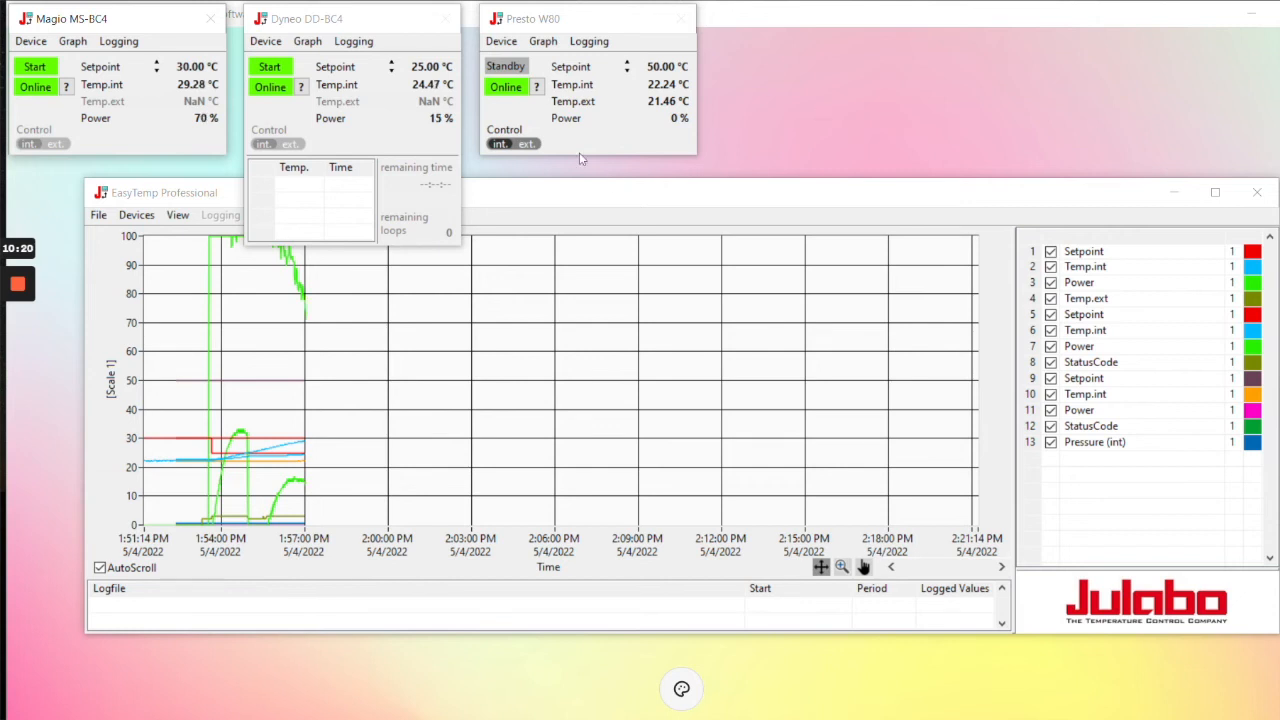
Step: Show the temperature profile table in the Presto W80 device window
left_click(500, 43)
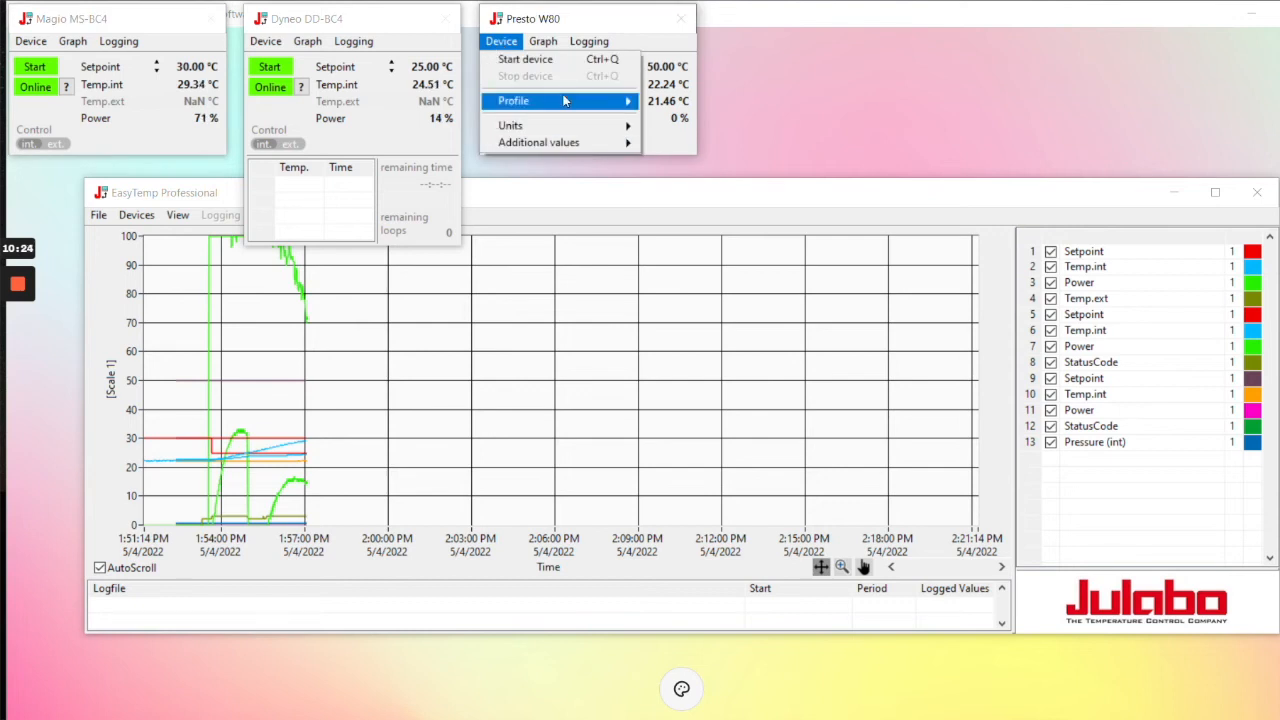
mouse_move(566, 122)
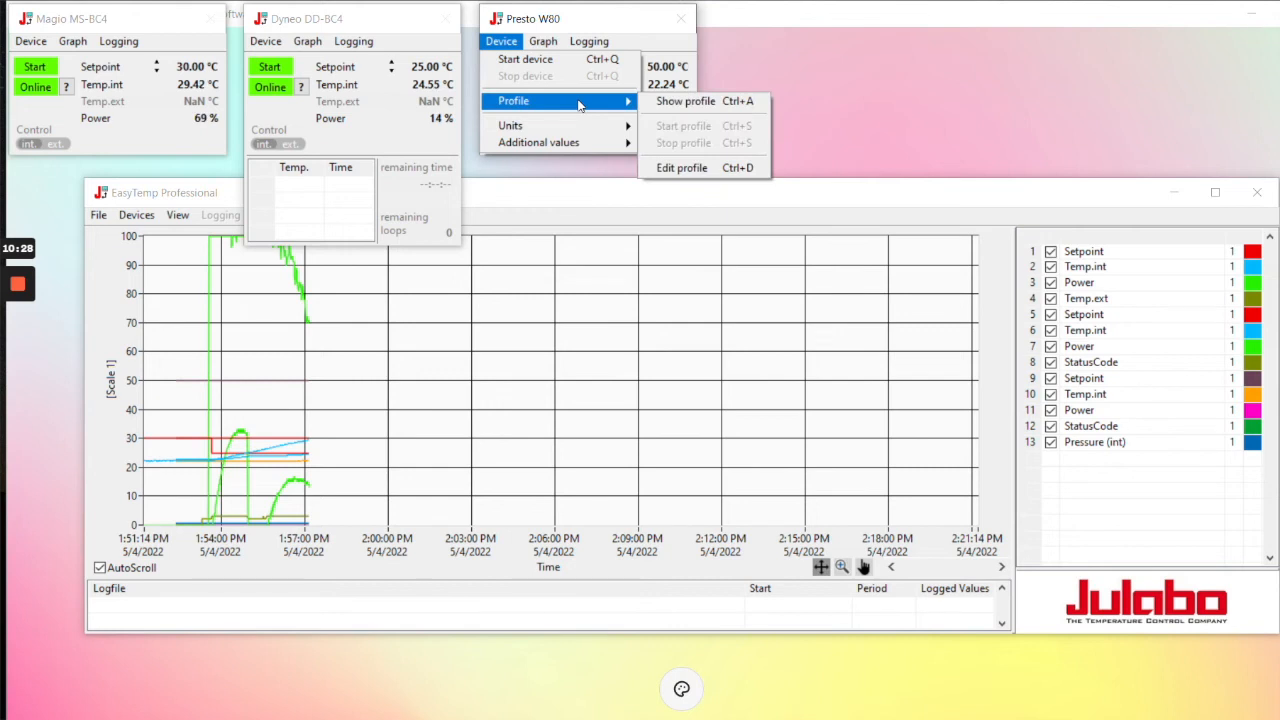
left_click(738, 101)
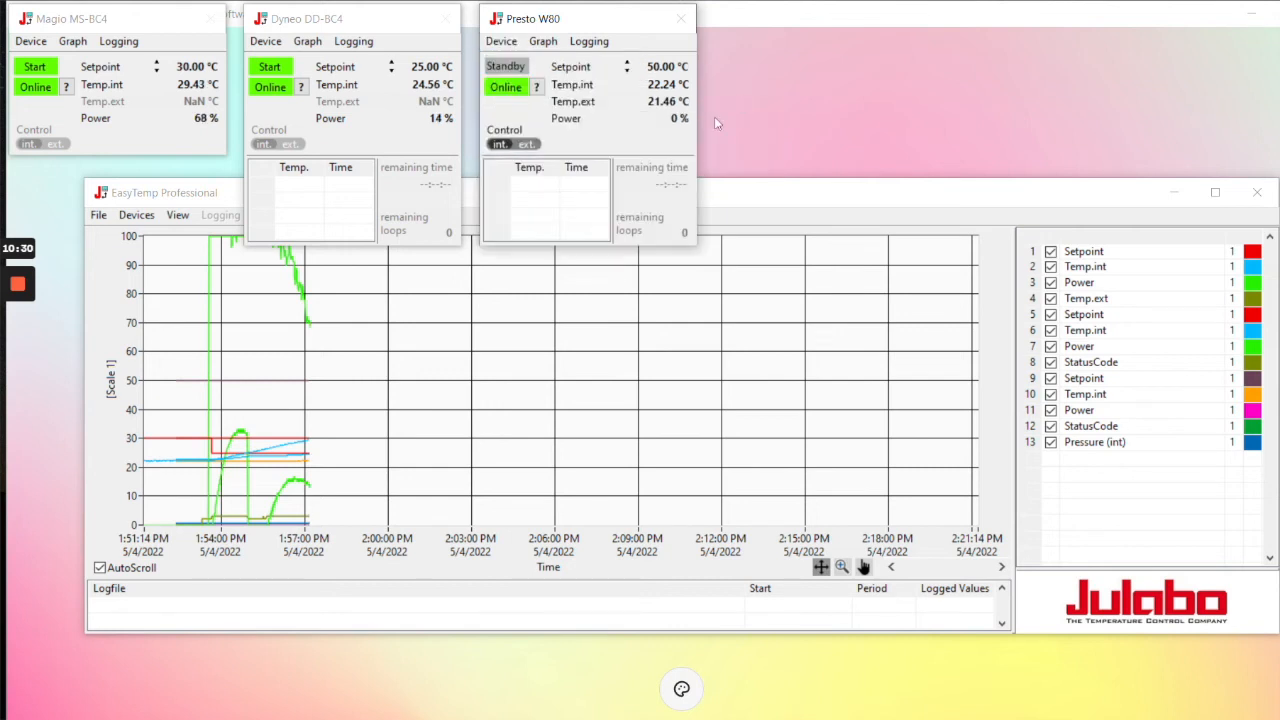
Step: Open the profile editor for the Presto W80 and enter 22.00 with a duration of 10:00:00 as the first profile step
left_click(498, 42)
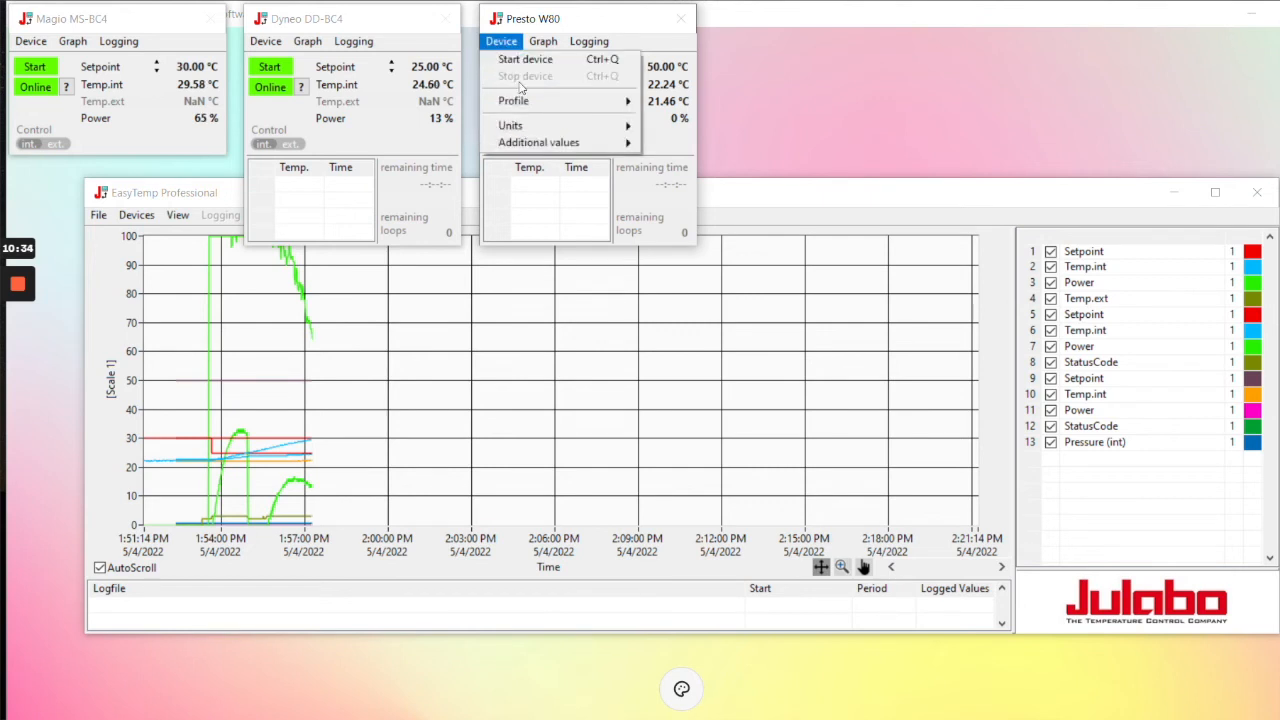
mouse_move(540, 101)
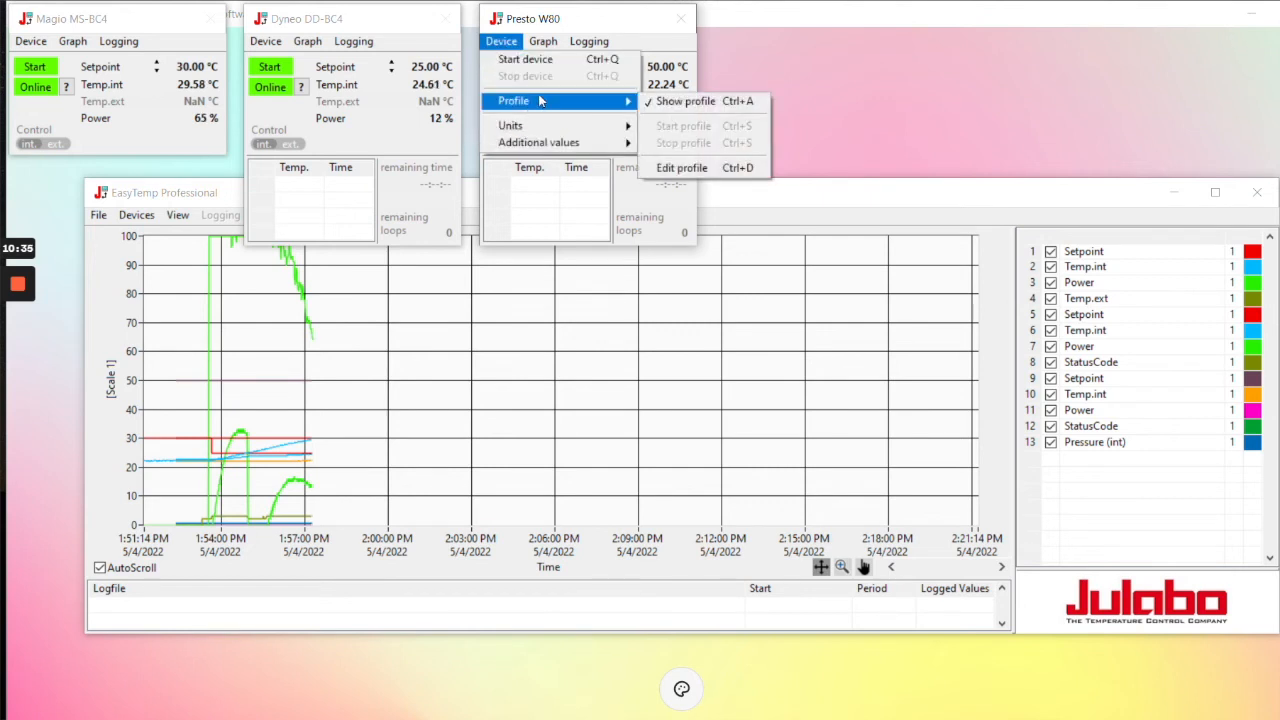
left_click(706, 168)
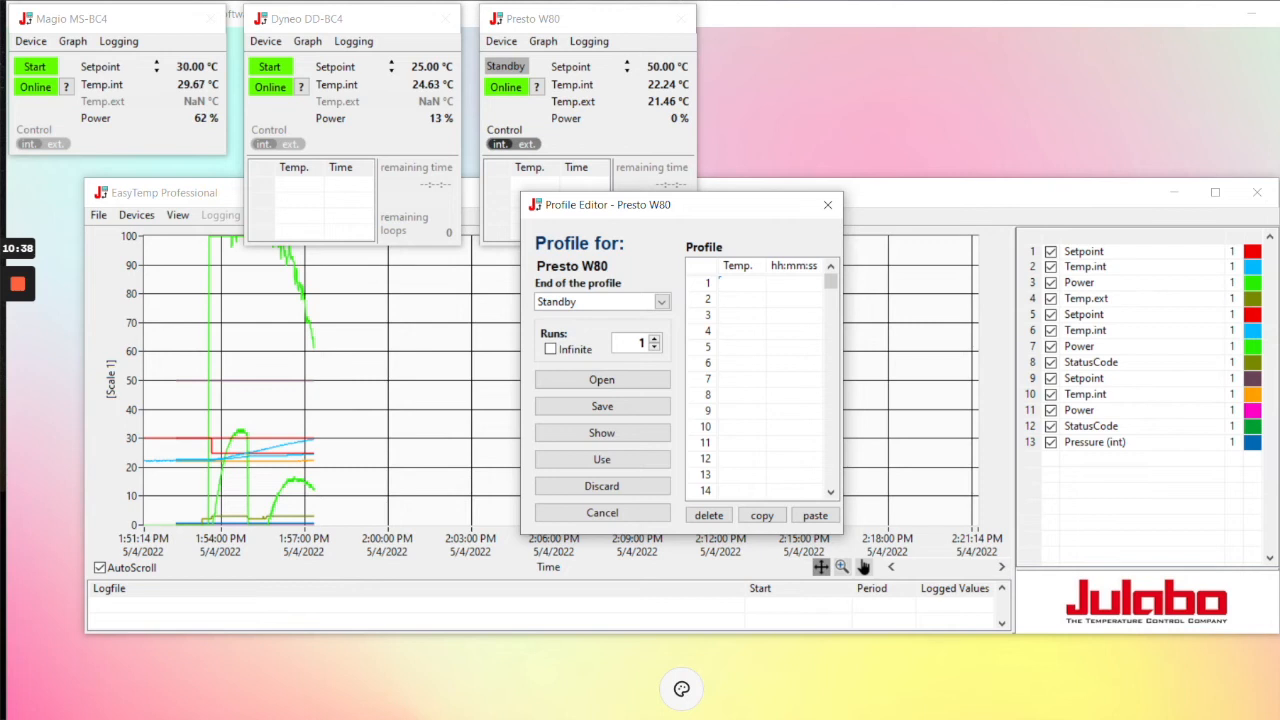
left_click(721, 281)
type("22")
key("Tab")
type("00")
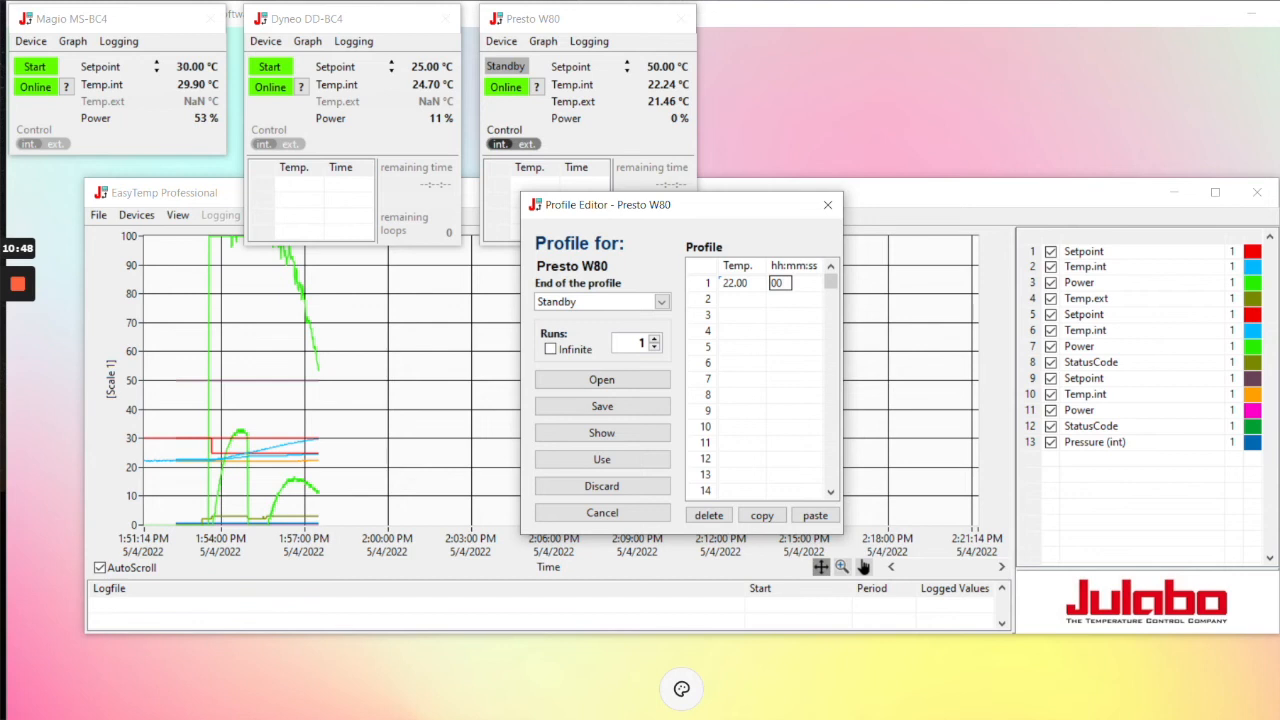
type("0010")
key("Tab")
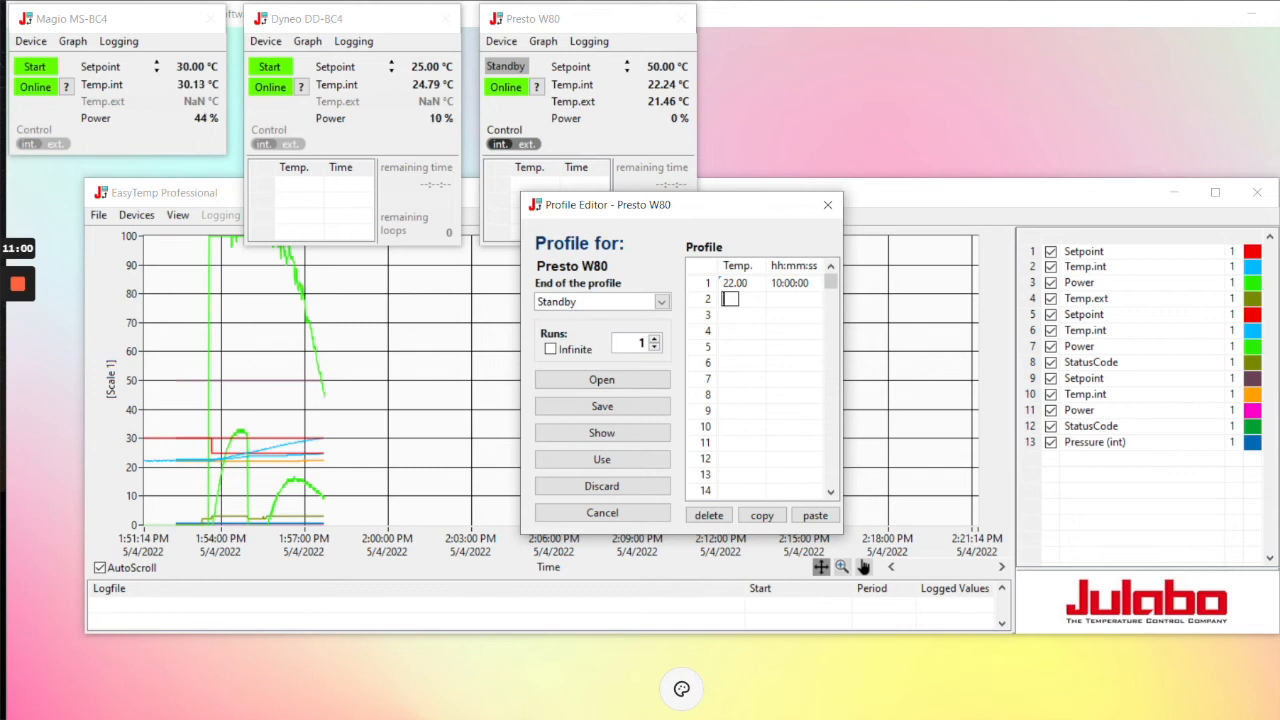
Step: Enter 50.00 with a duration of 10:00:00 as the second profile step, clear the third row's entry and close the profile editor
type("0")
key("Tab")
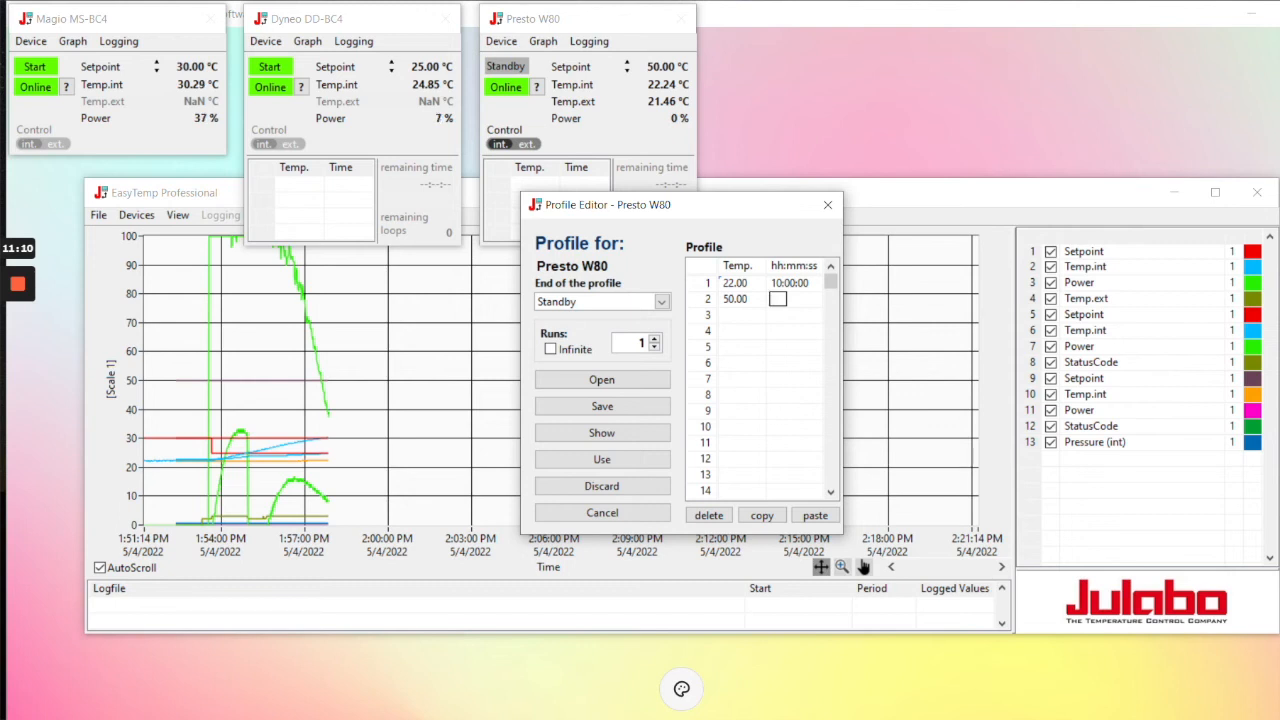
type("10")
key("Return")
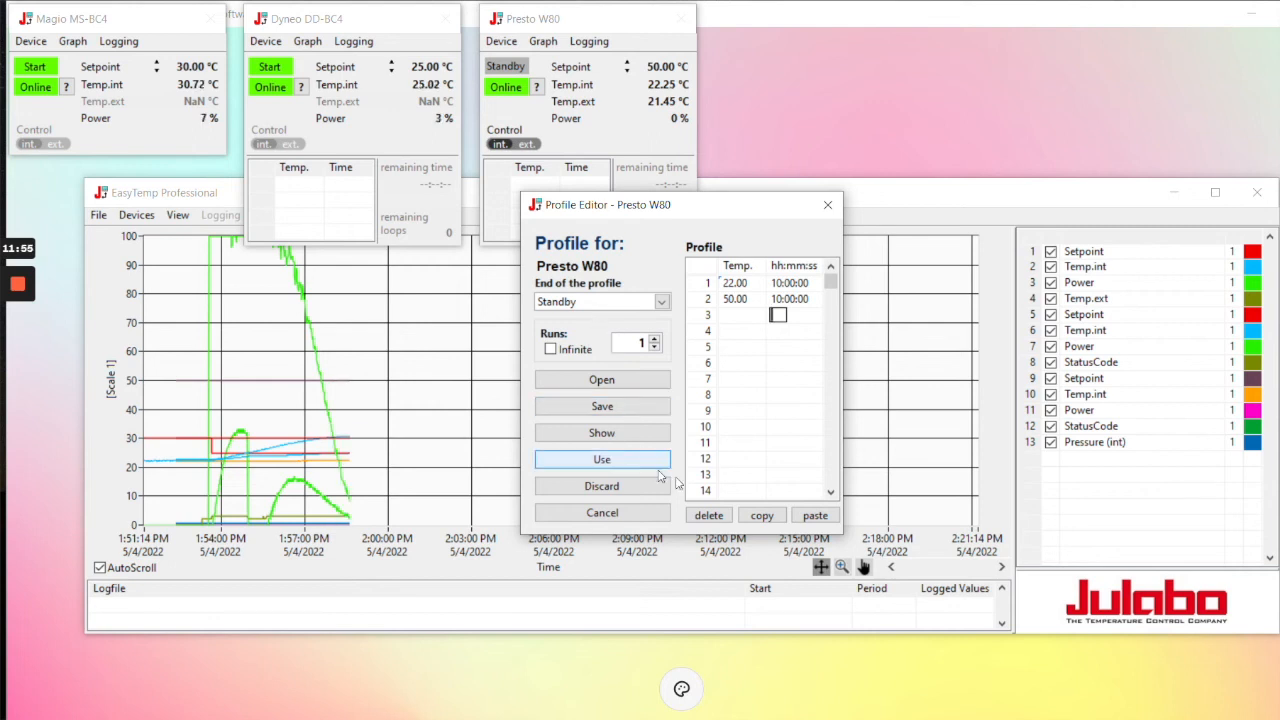
left_click(705, 517)
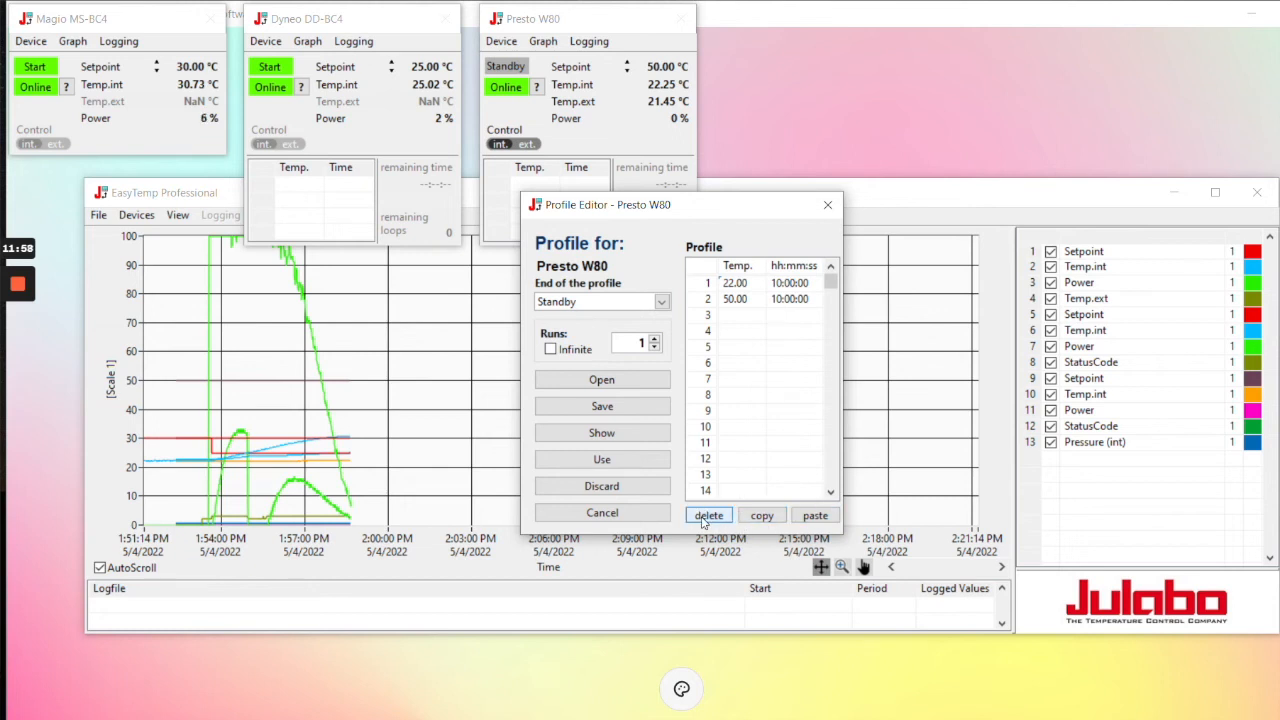
left_click(829, 205)
Step: Show the graphs in the Presto W80 and Dyneo DD-BC4 device windows
left_click(545, 45)
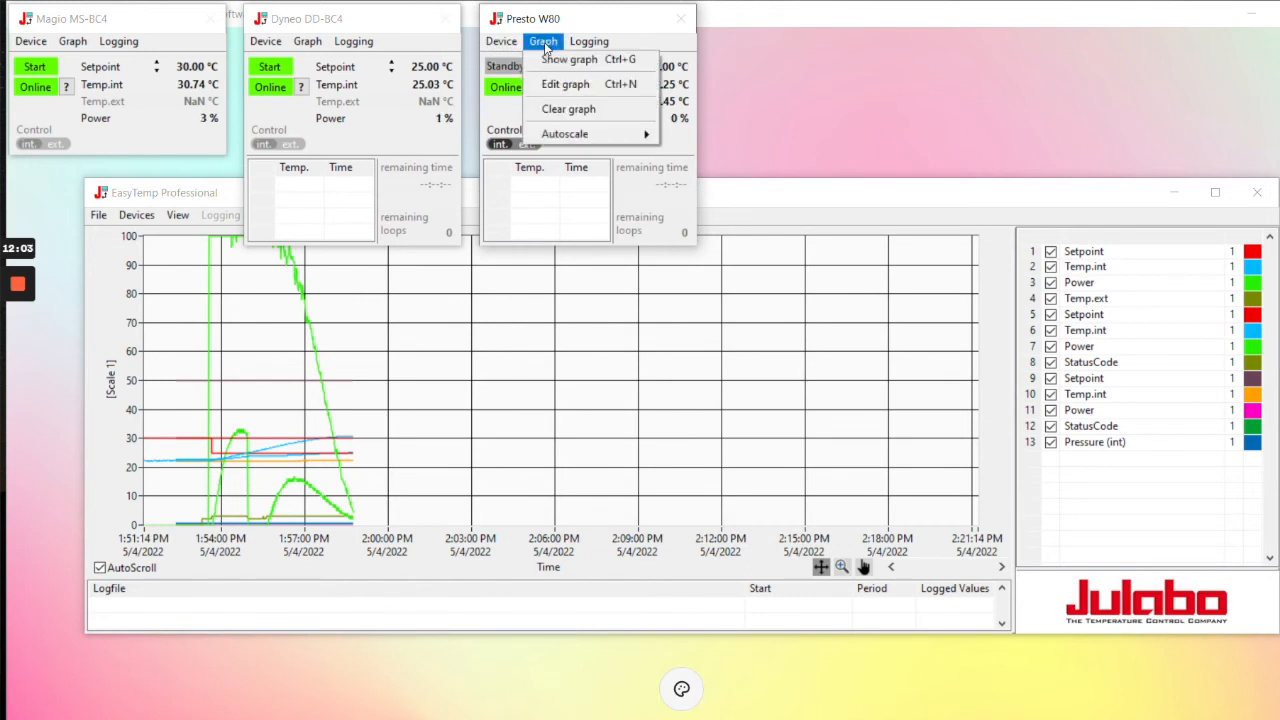
left_click(569, 62)
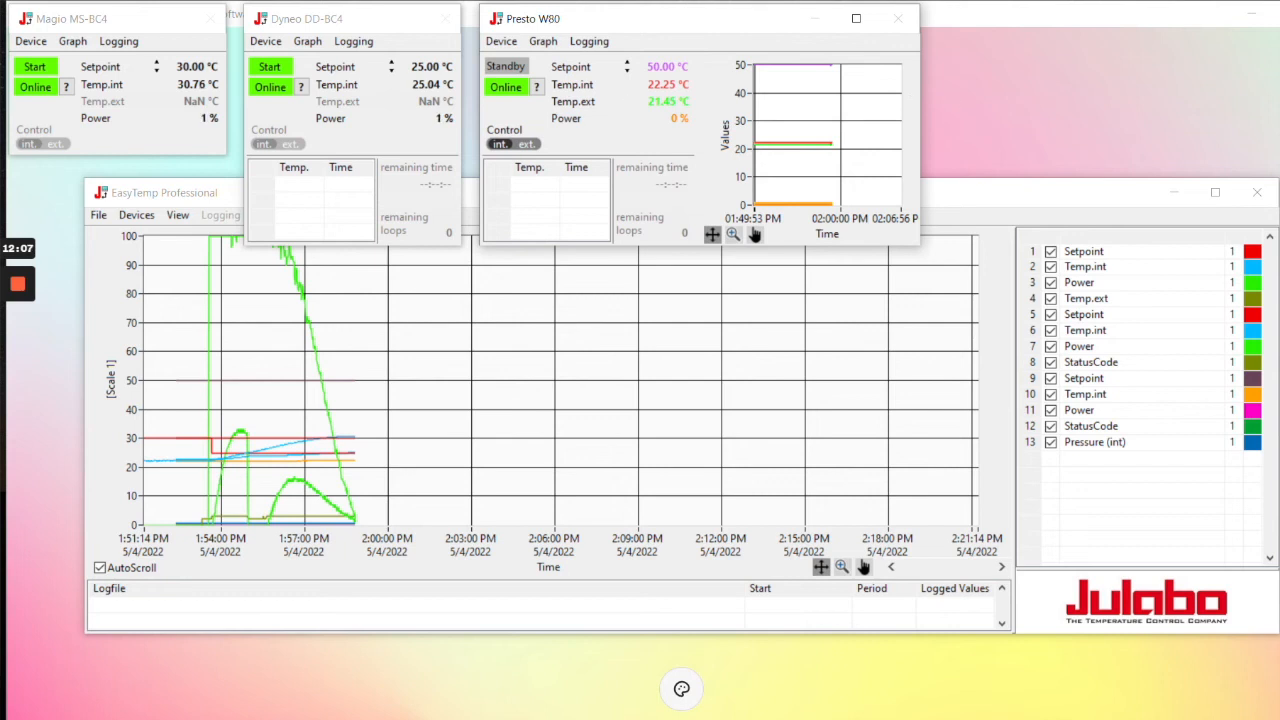
left_click(307, 41)
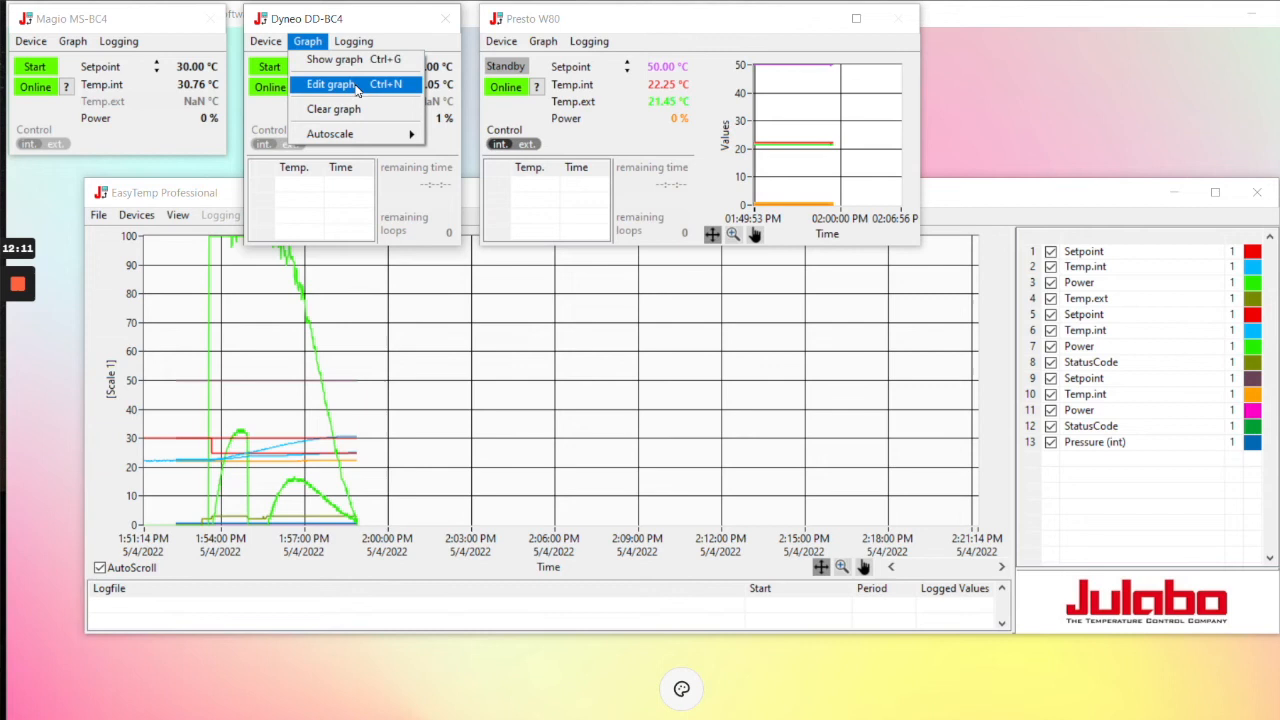
left_click(356, 68)
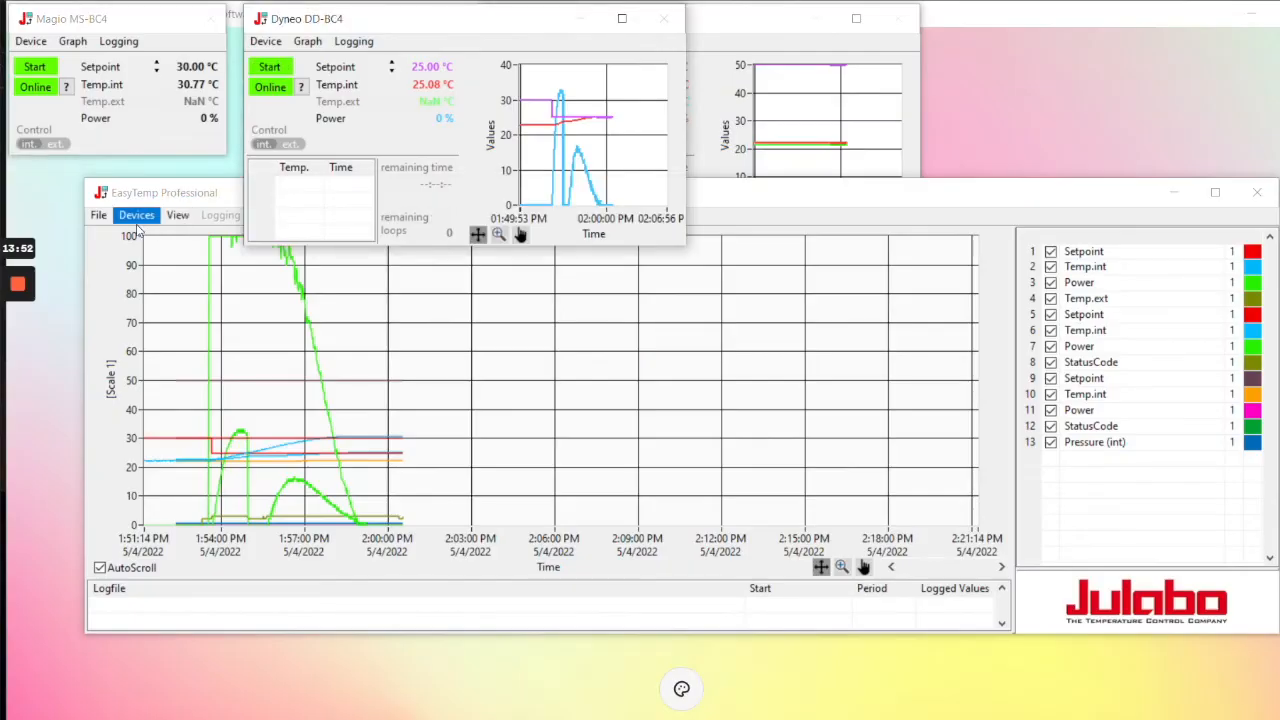
Step: Stop all connected devices at once from the main EasyTemp window
left_click(137, 220)
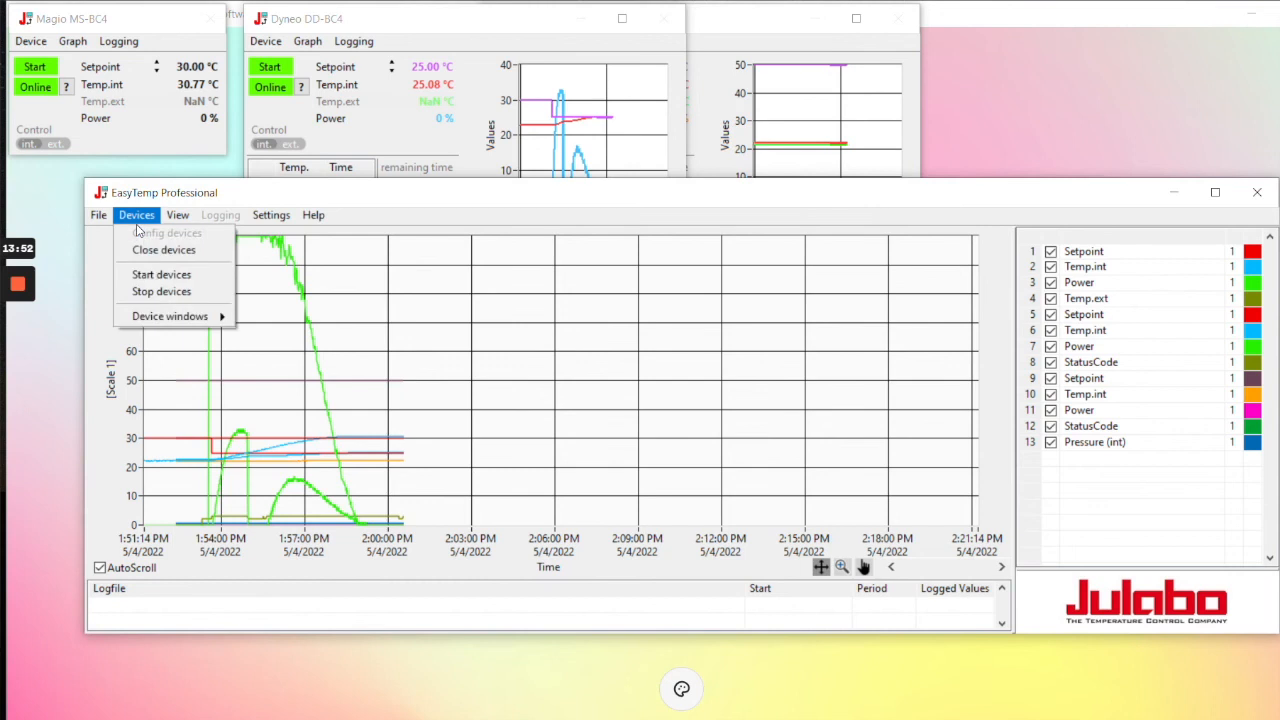
left_click(167, 292)
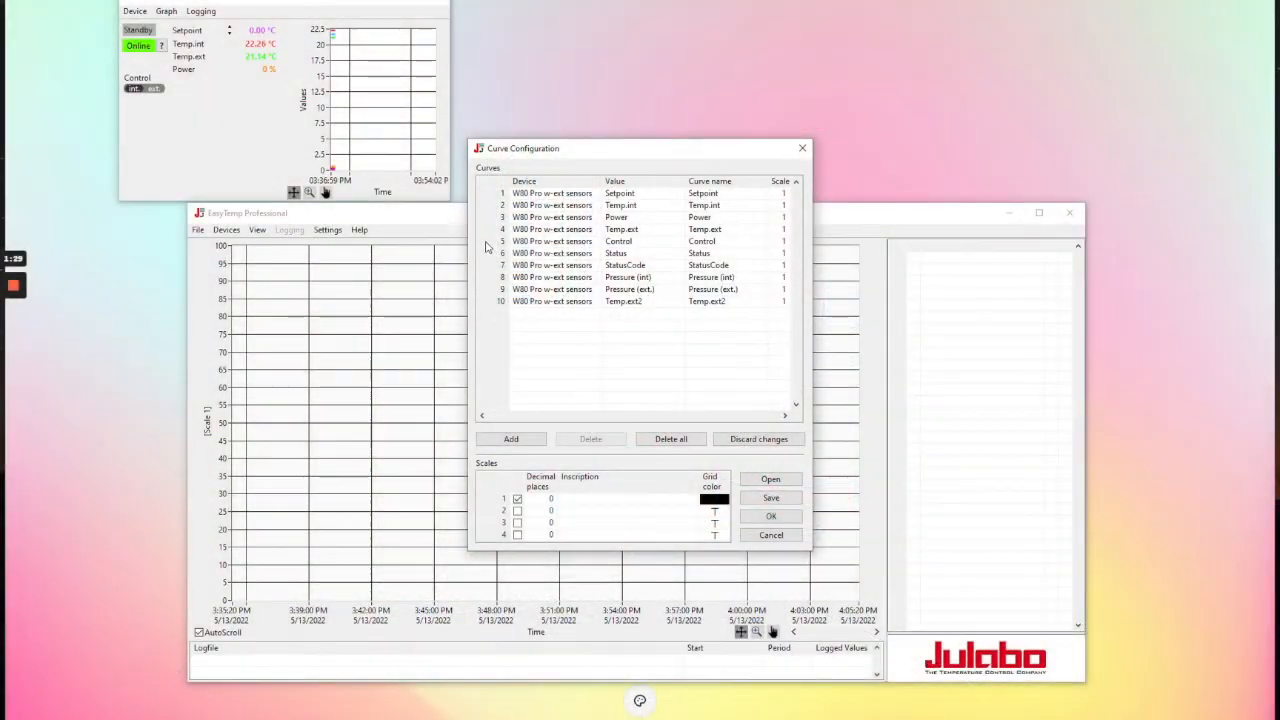
Step: Delete the Control, Status and StatusCode curves of the W80 Pro w-ext sensors device and apply the curve configuration
left_click(489, 246)
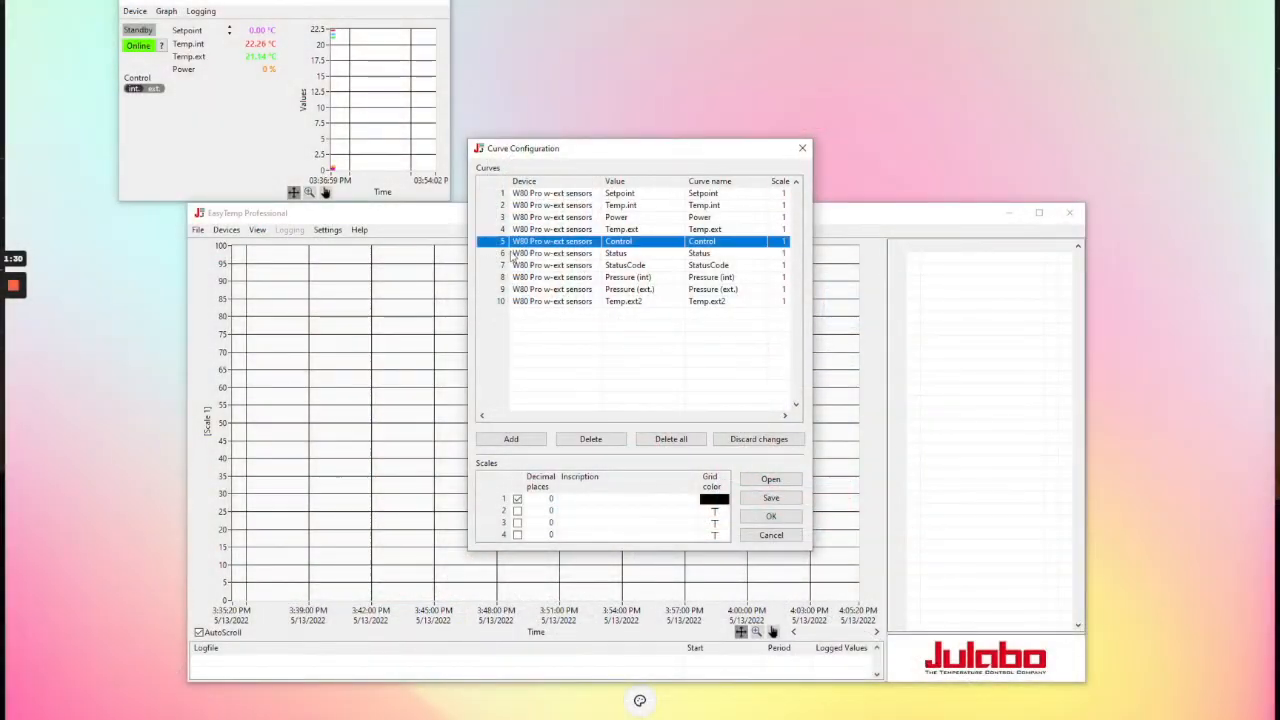
left_click(591, 439)
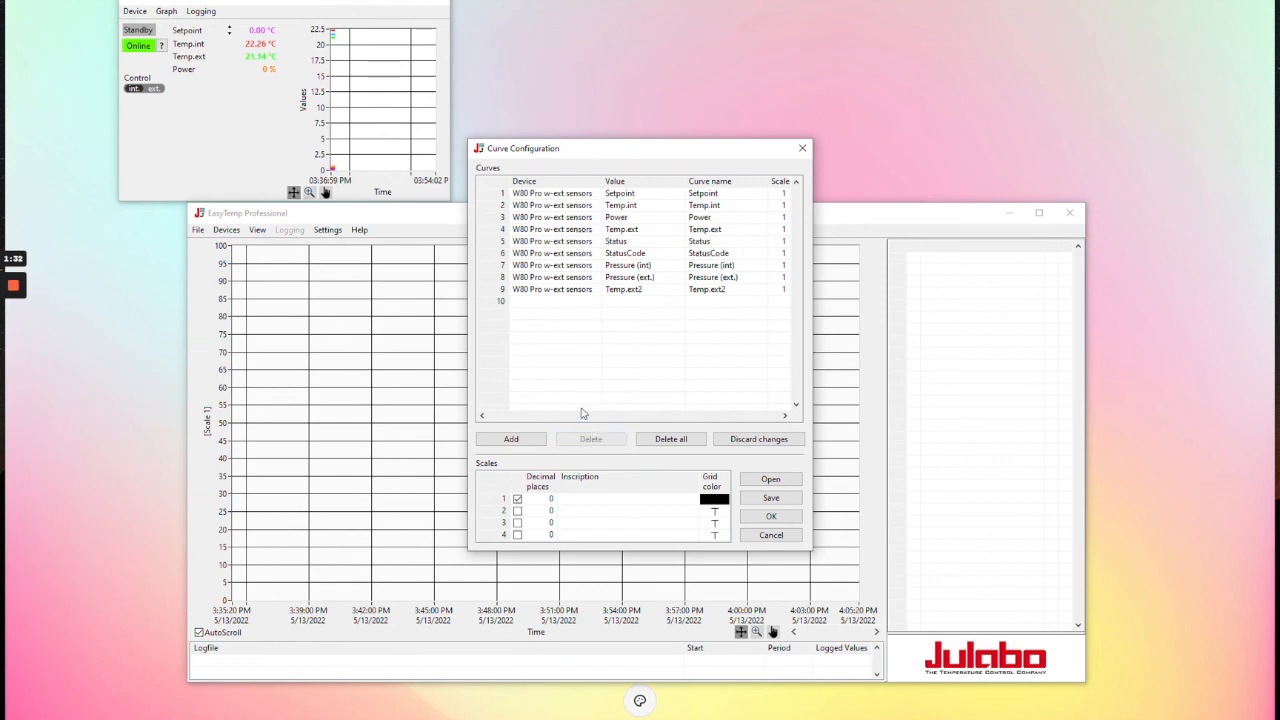
left_click(486, 243)
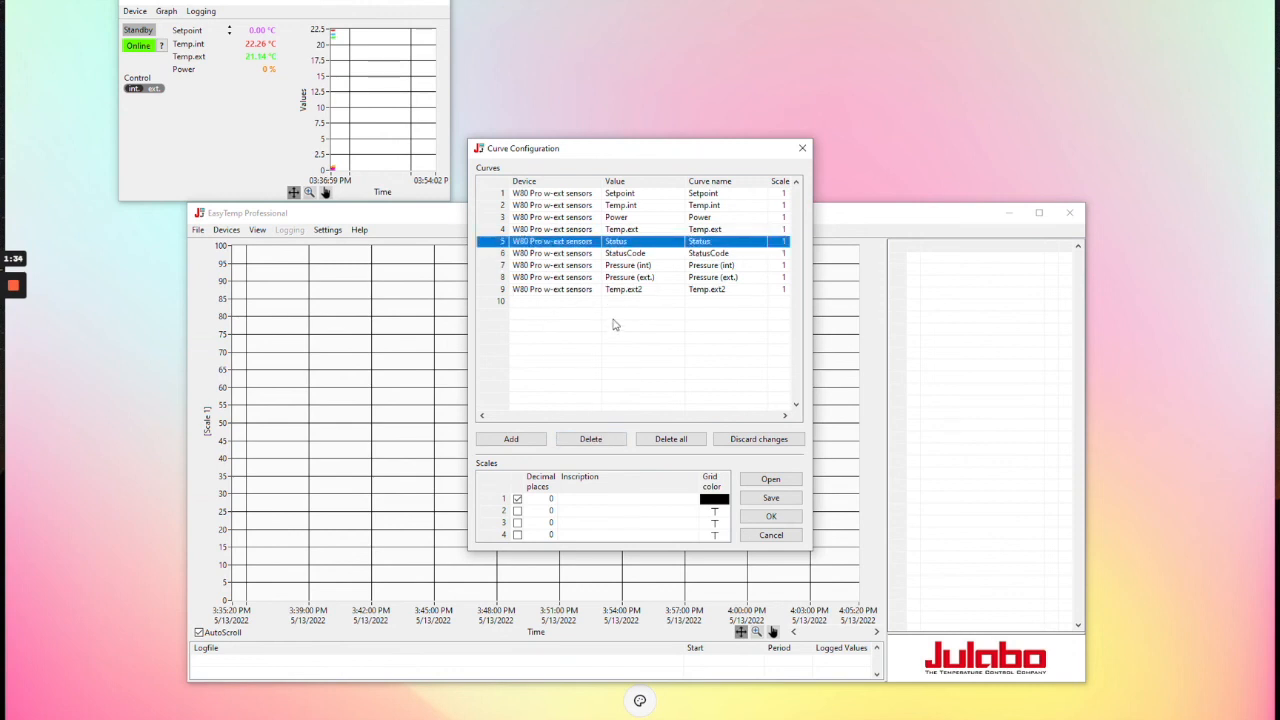
left_click(609, 444)
left_click(486, 245)
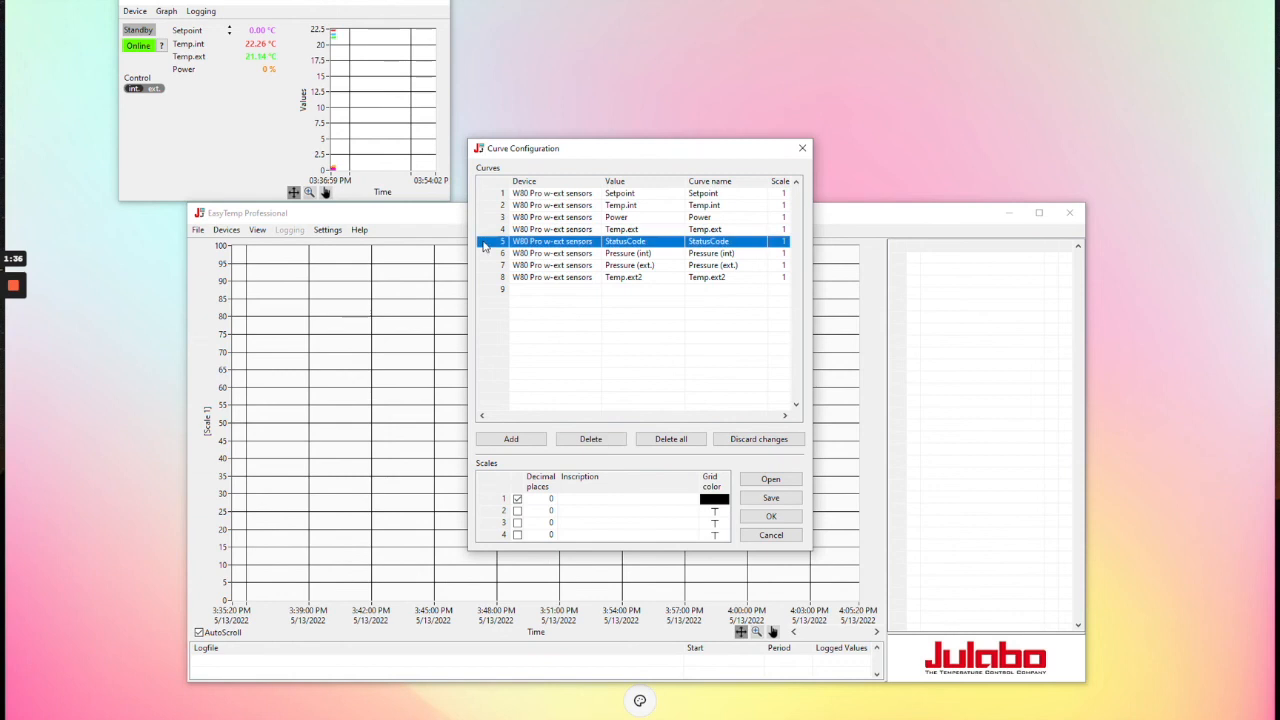
left_click(610, 444)
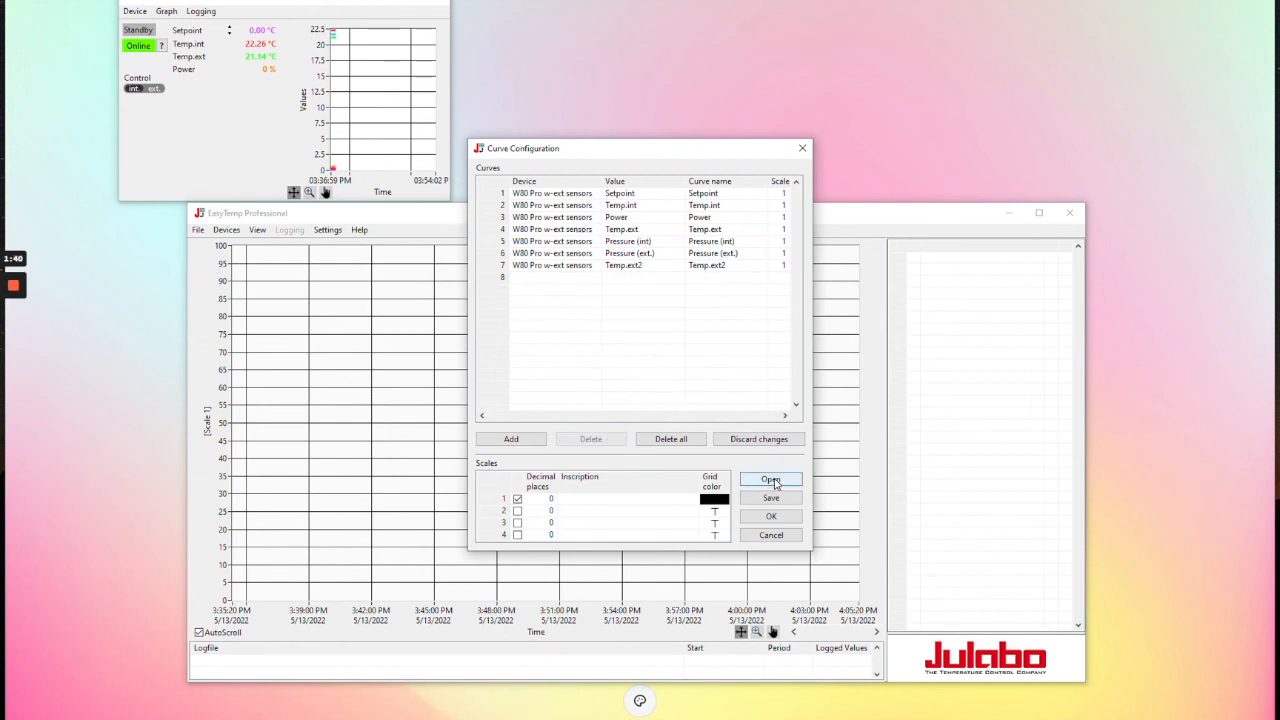
left_click(771, 516)
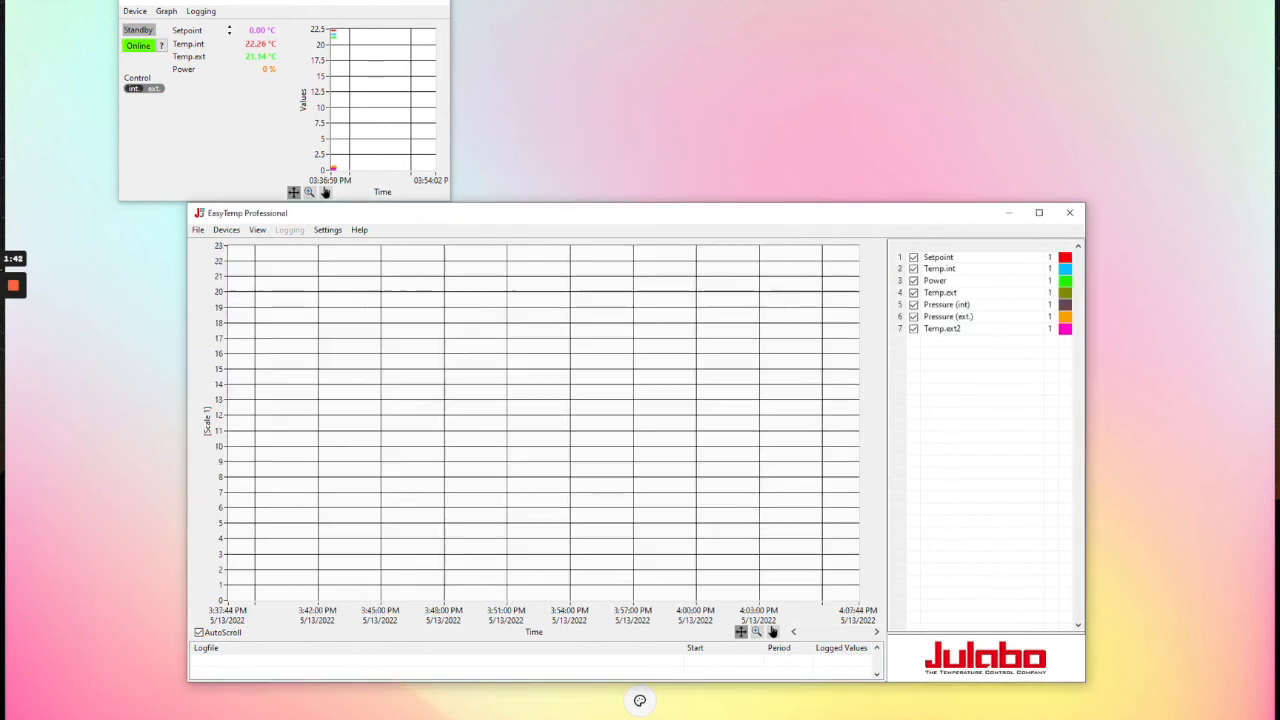
Step: Enlarge the device window in width and height so that its graph has more room
left_click(133, 12)
left_click_drag(449, 91, 856, 118)
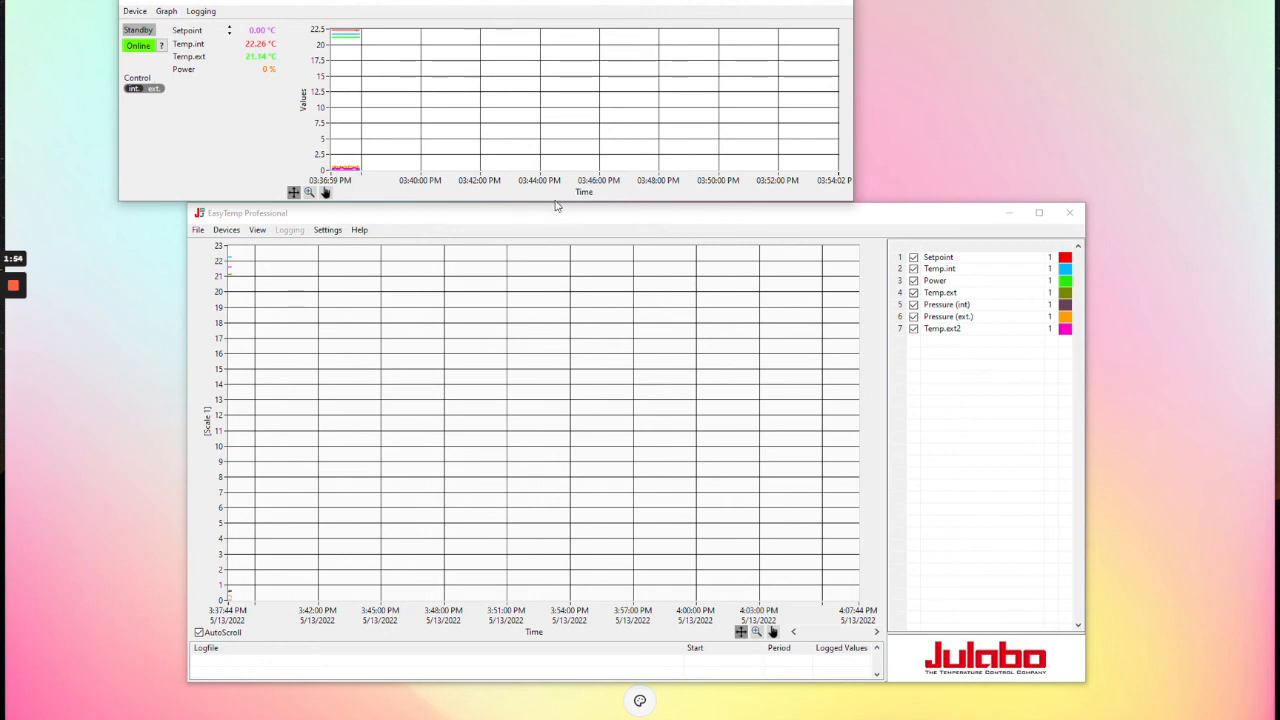
left_click_drag(556, 204, 561, 229)
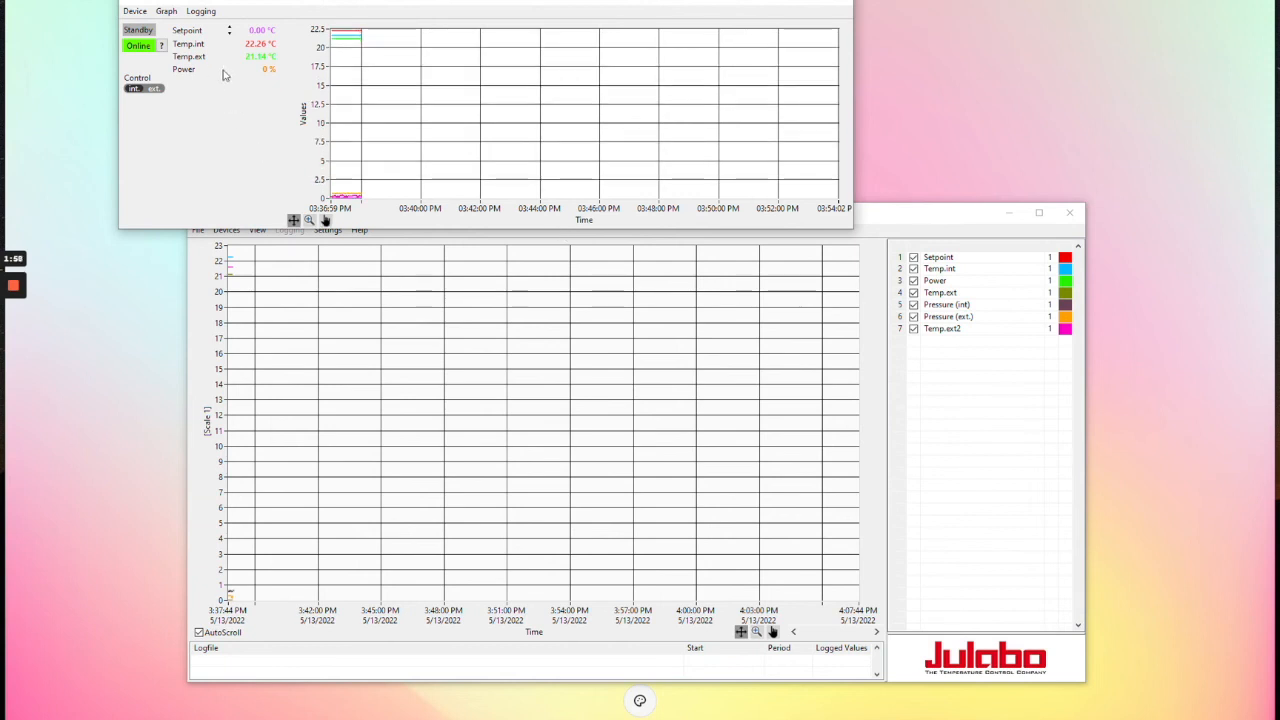
Step: Add Pressure (internal), Temp.ext 2 and Pressure (ext.) as additional values in the device window
left_click(134, 12)
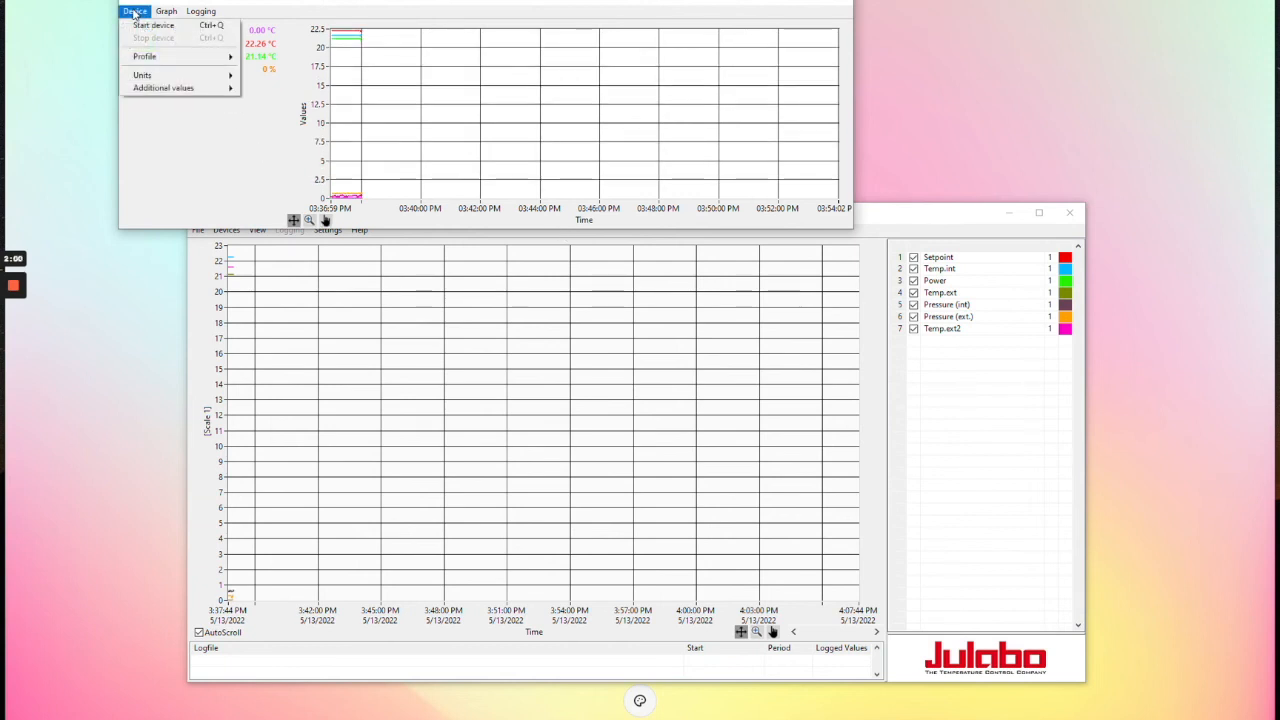
mouse_move(150, 88)
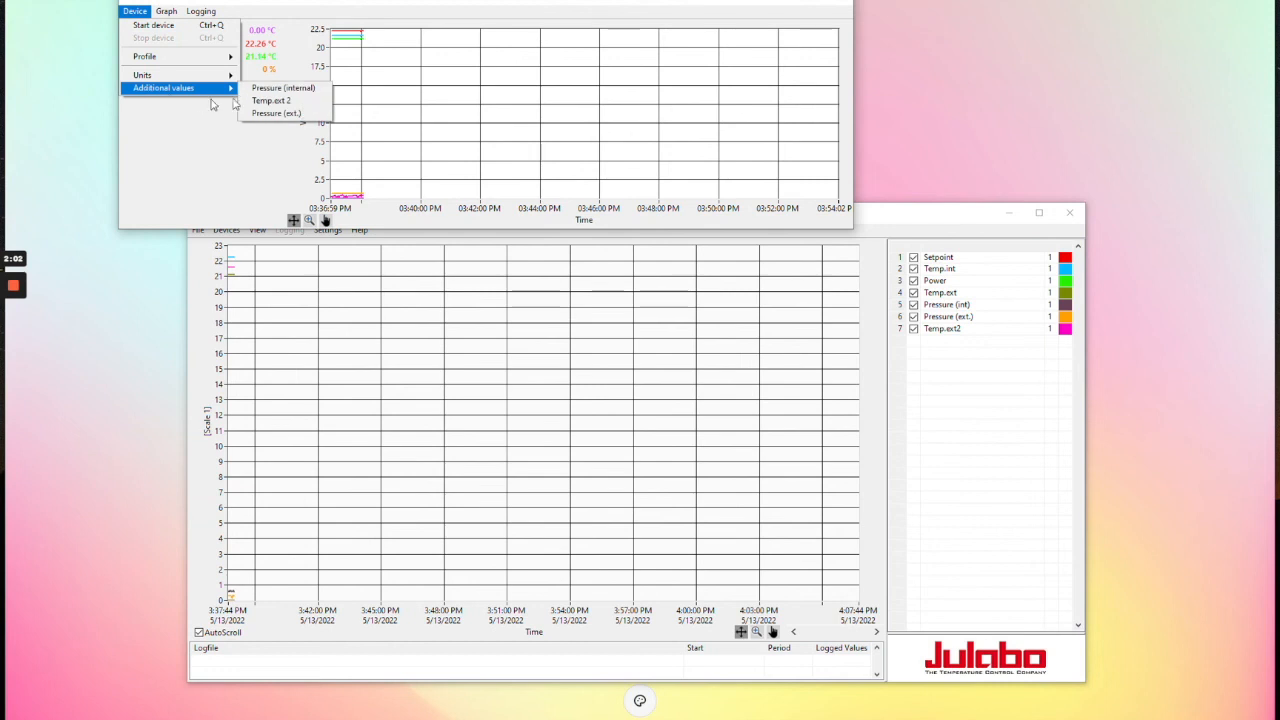
left_click(279, 90)
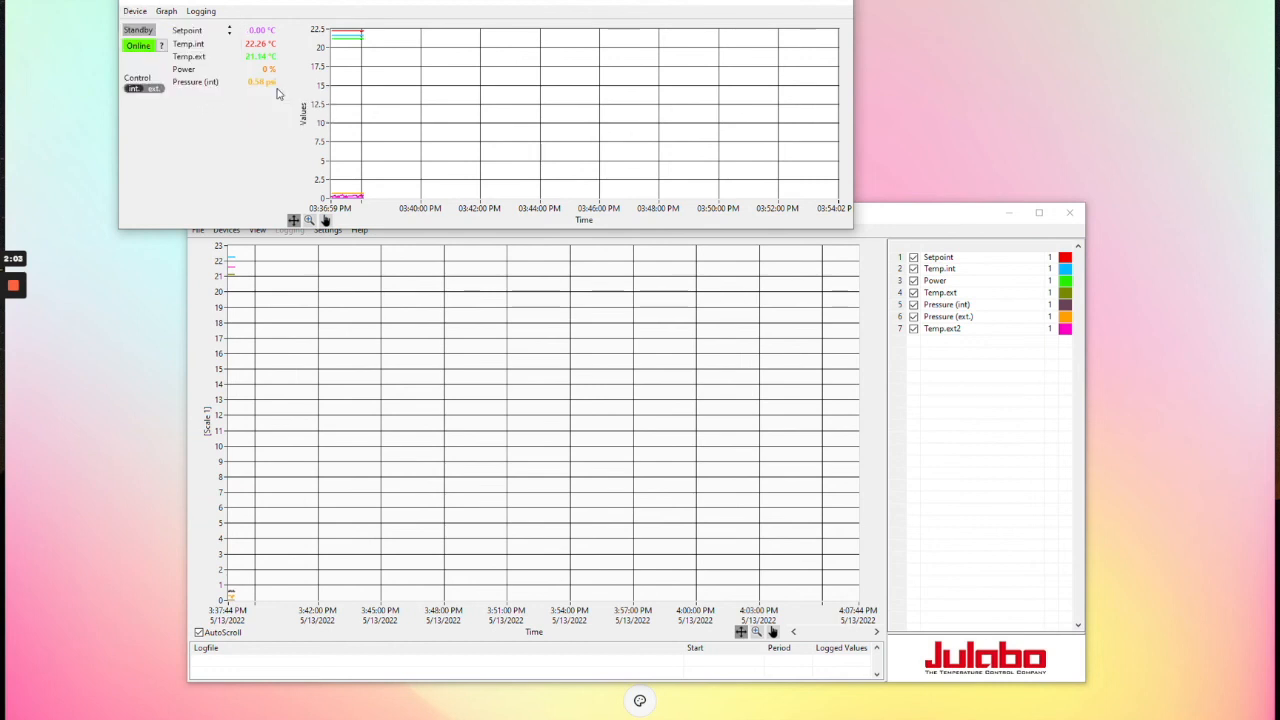
left_click(136, 11)
mouse_move(152, 88)
left_click(271, 101)
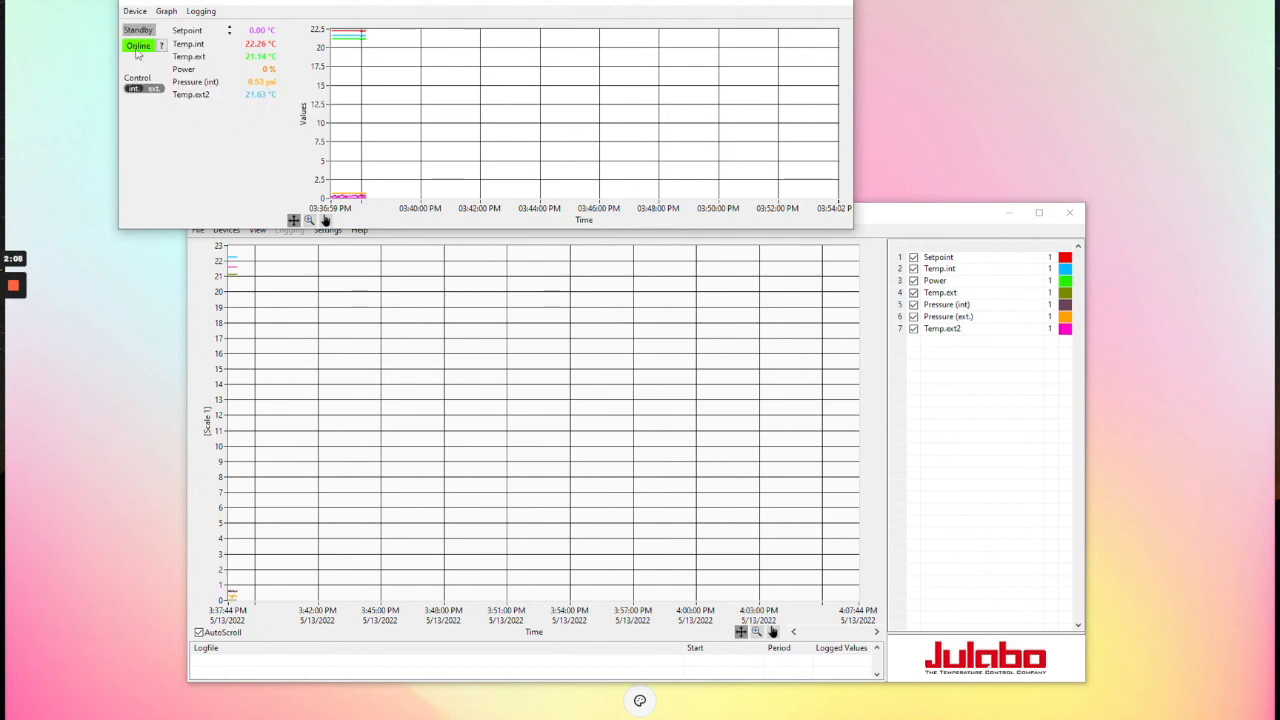
left_click(135, 11)
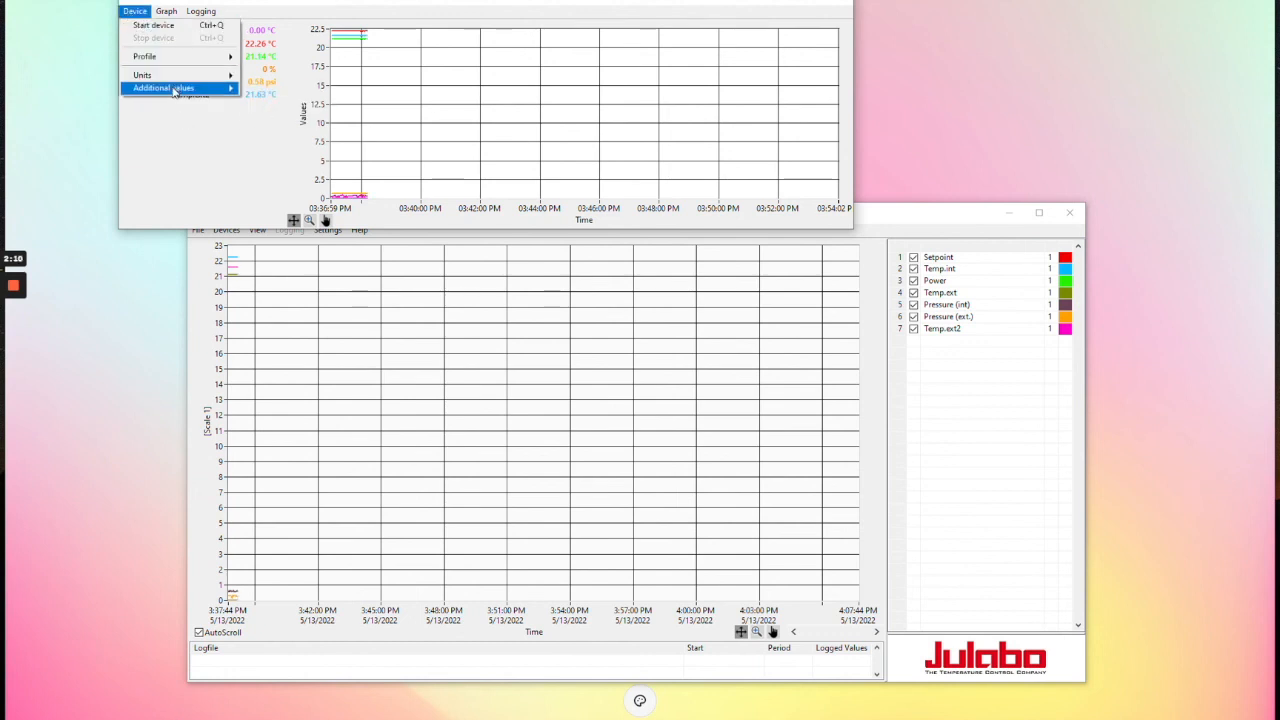
mouse_move(175, 92)
left_click(262, 113)
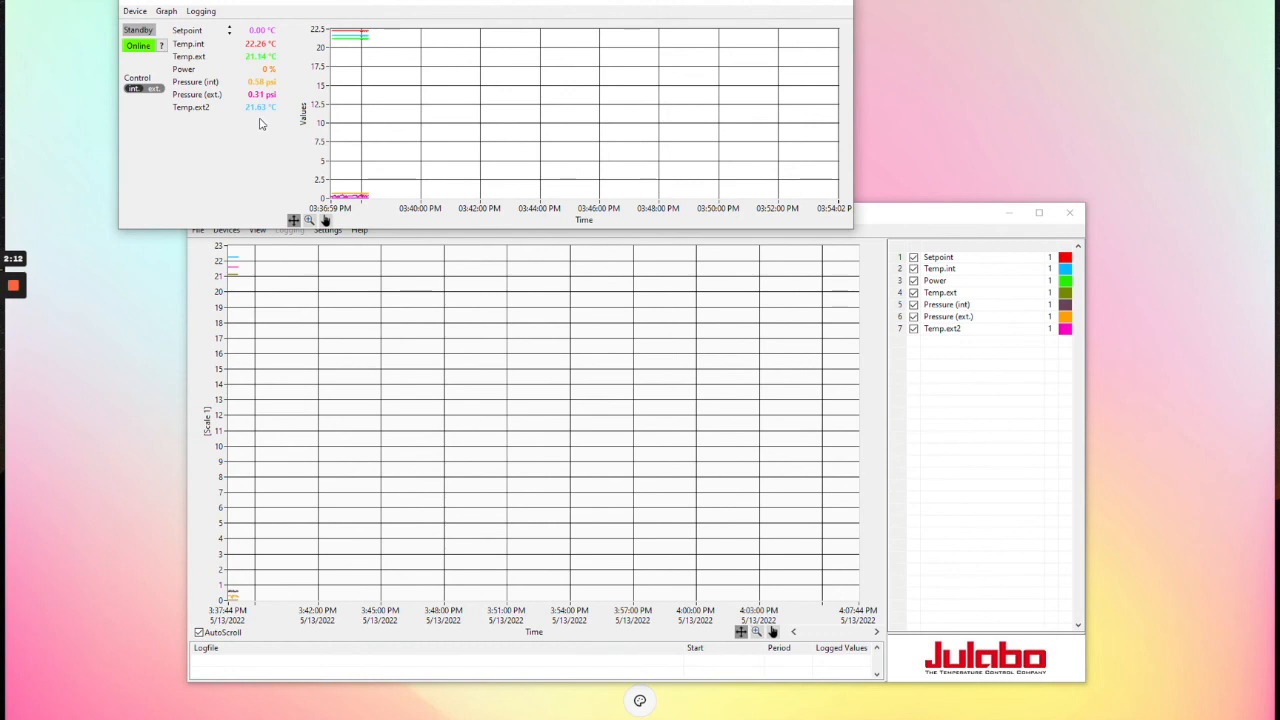